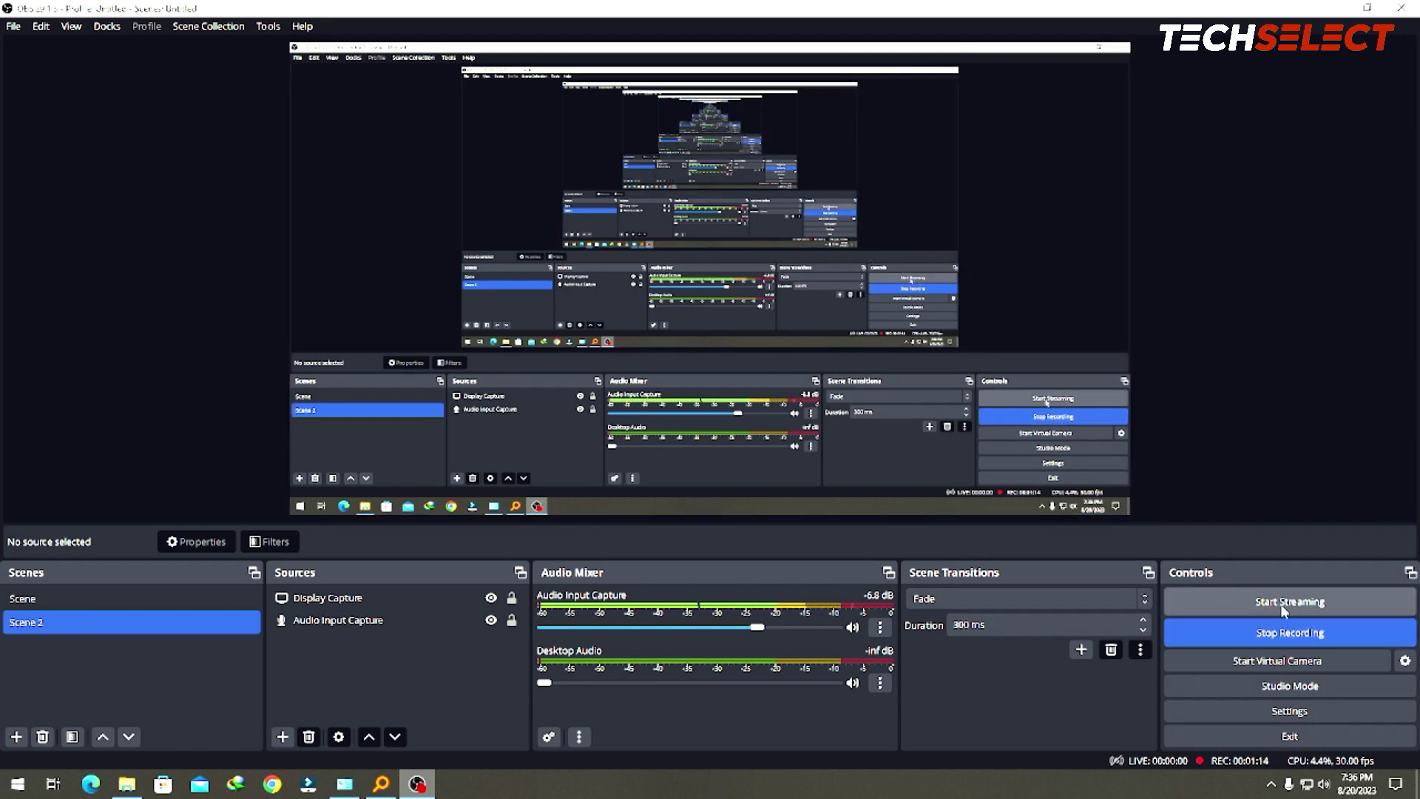
pyautogui.click(1257, 603)
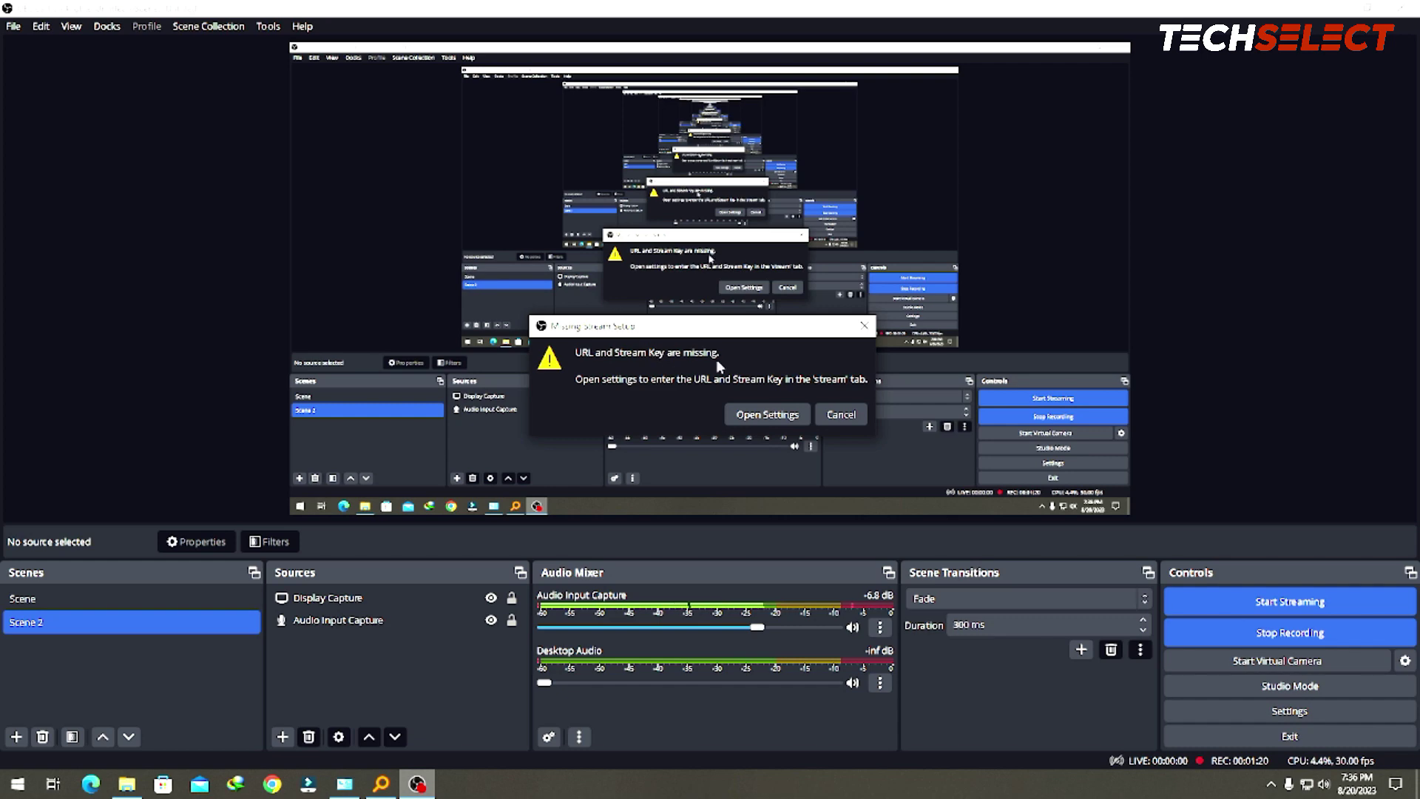
pyautogui.click(769, 414)
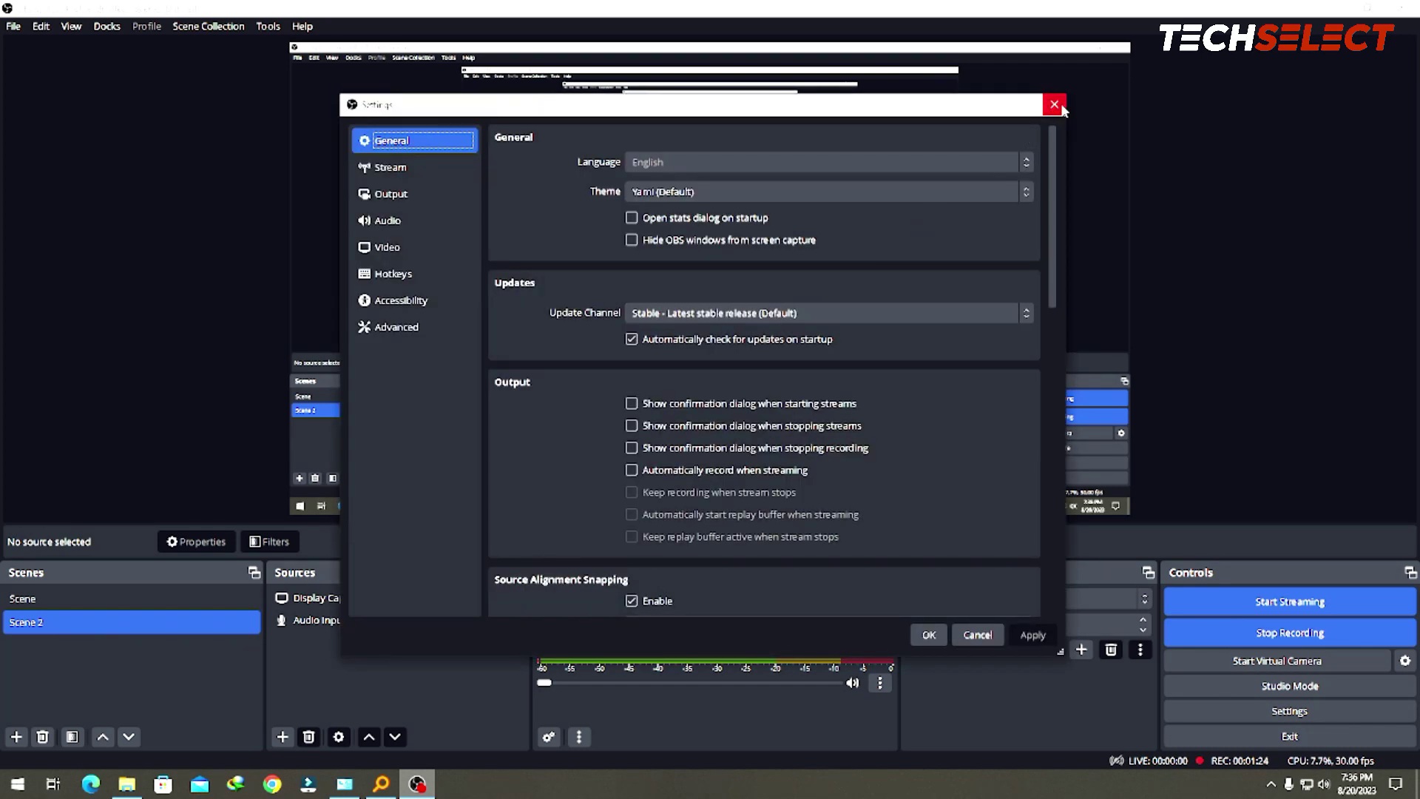
pyautogui.click(1058, 106)
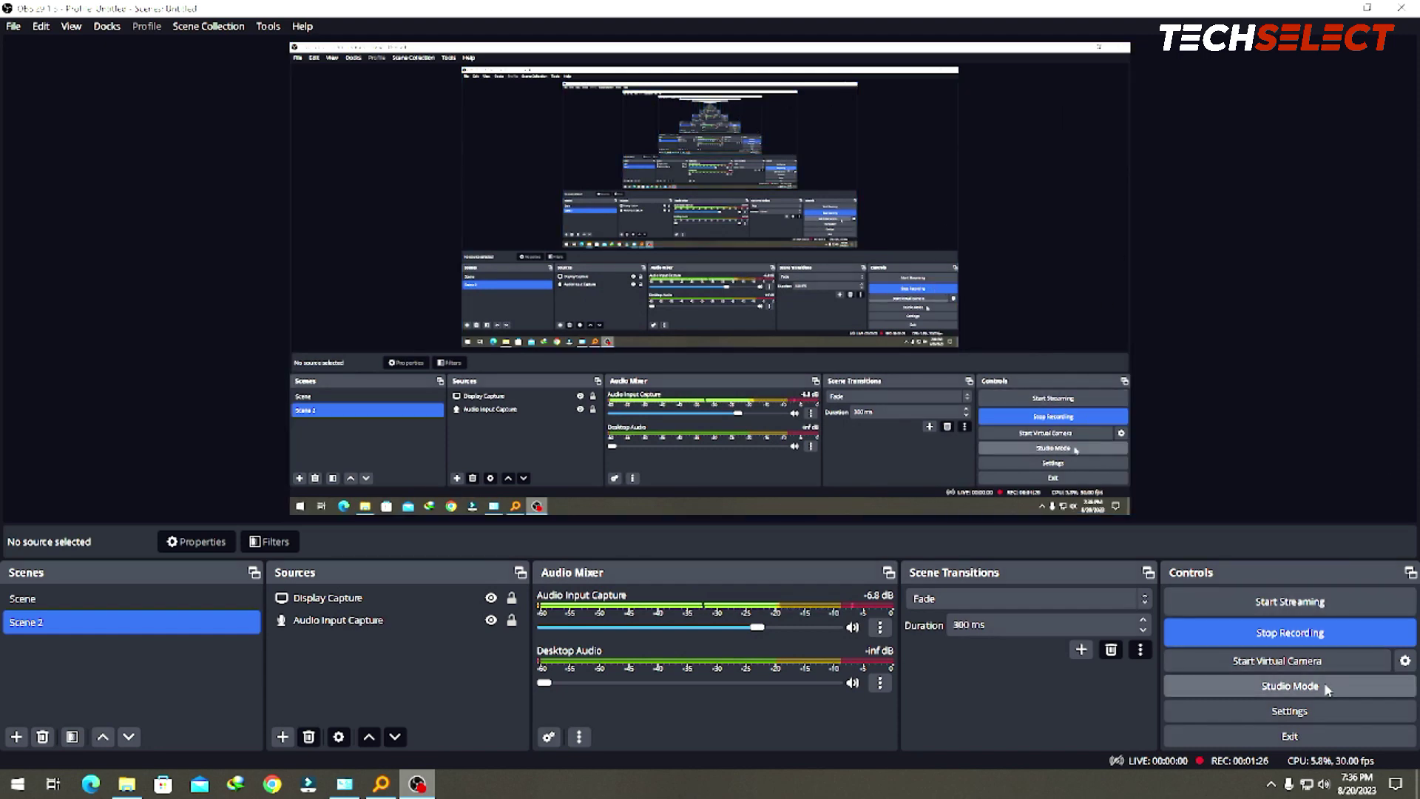
# Choose YouTube - RTMPS as the streaming service in the stream settings, keeping the Primary YouTube ingest server.
pyautogui.click(1294, 711)
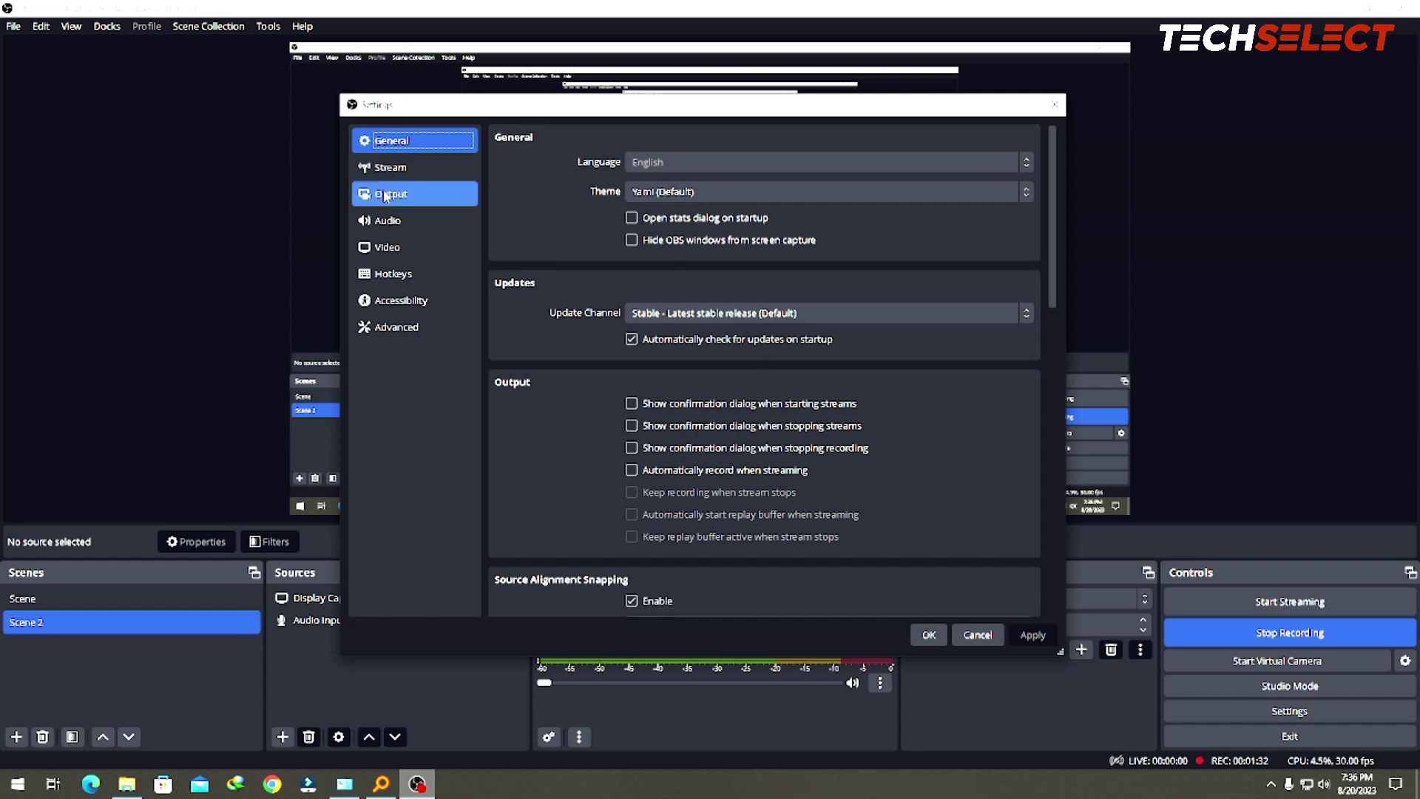
pyautogui.click(401, 173)
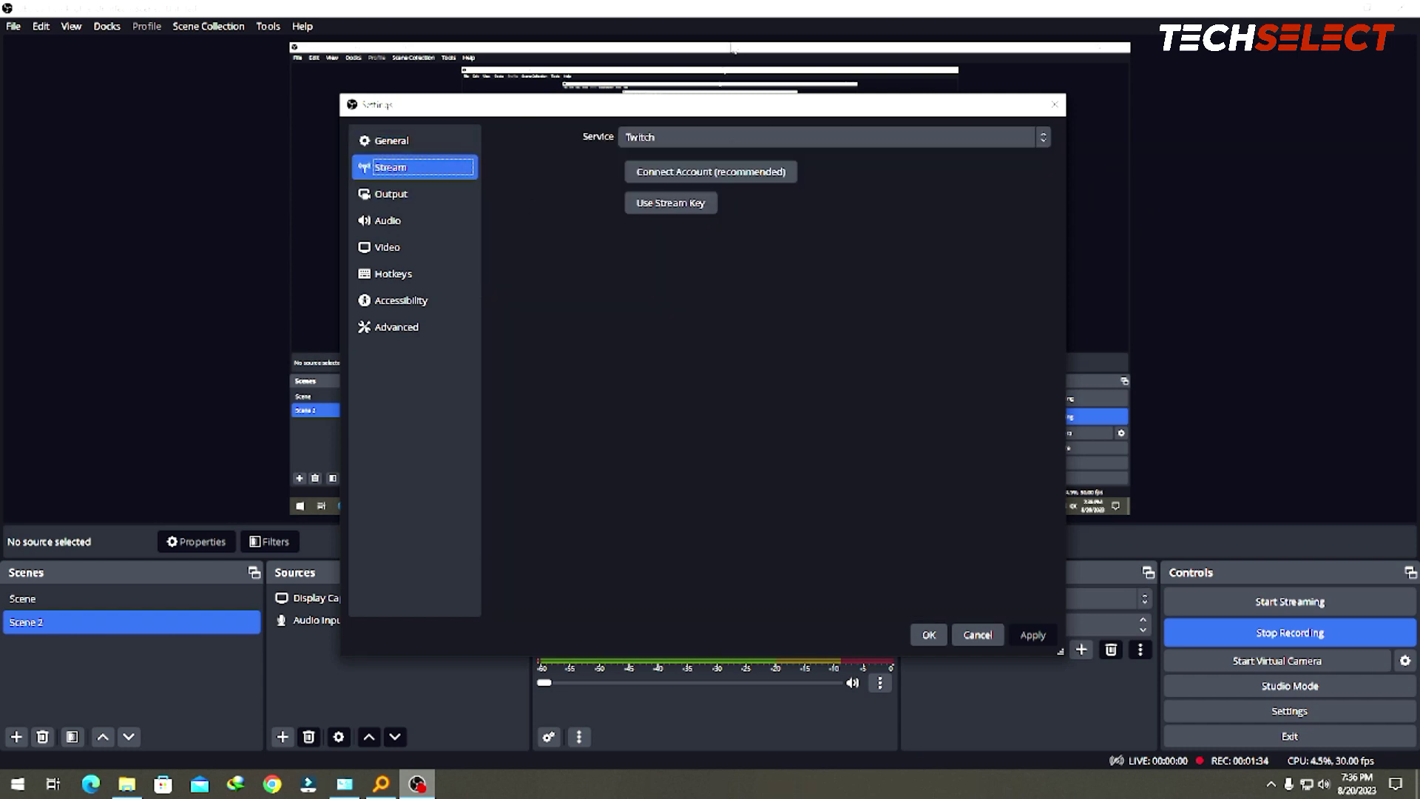
pyautogui.moveTo(733, 110); pyautogui.dragTo(693, 77)
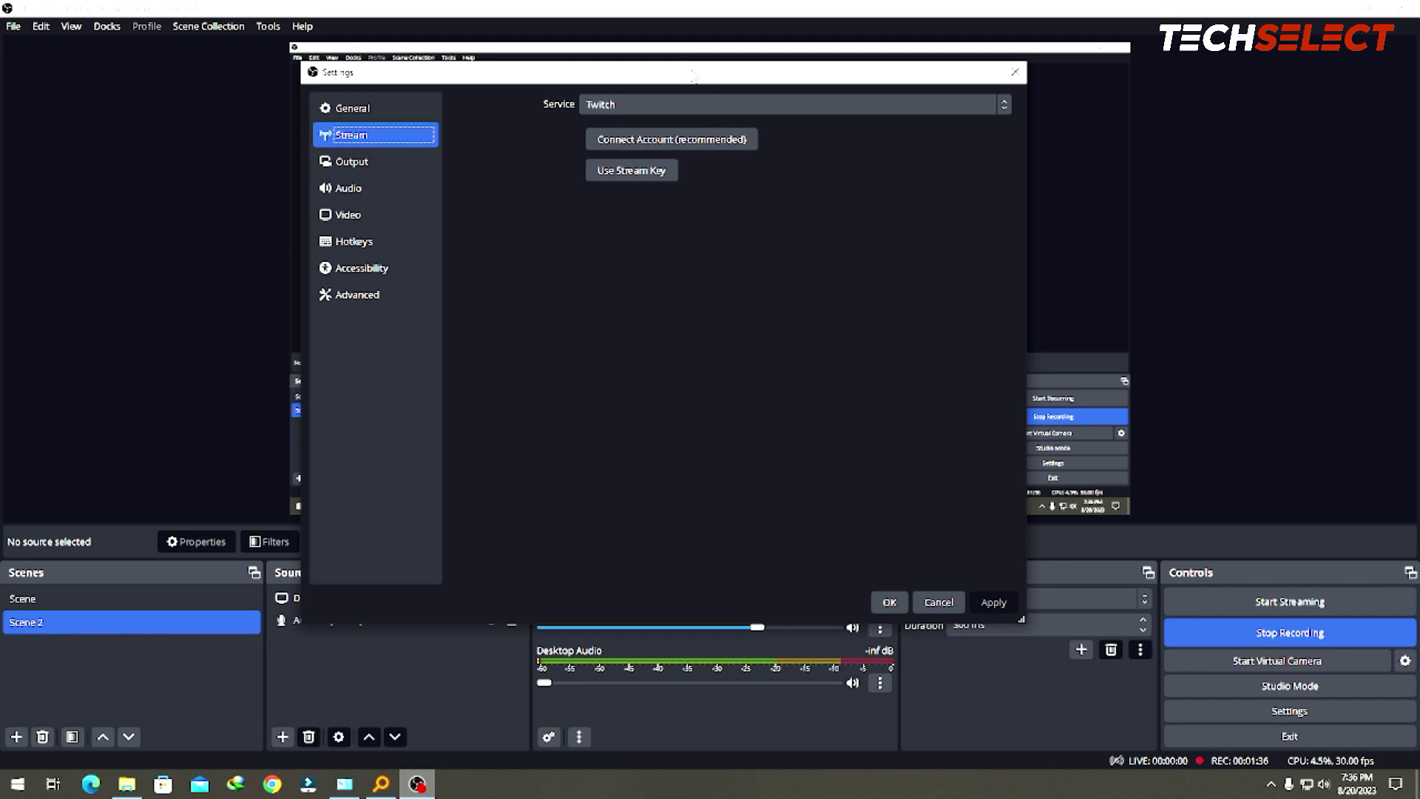
pyautogui.click(694, 108)
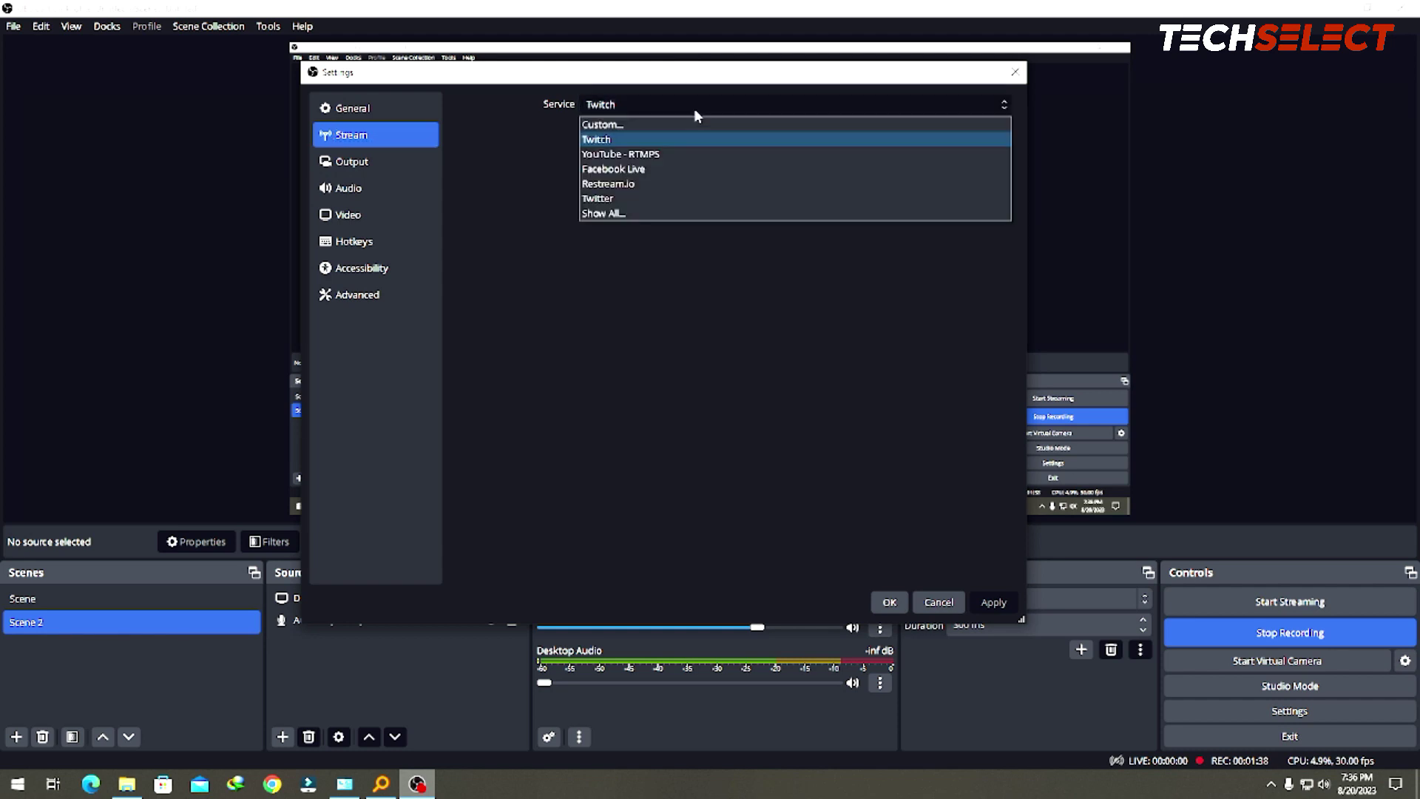
pyautogui.click(669, 153)
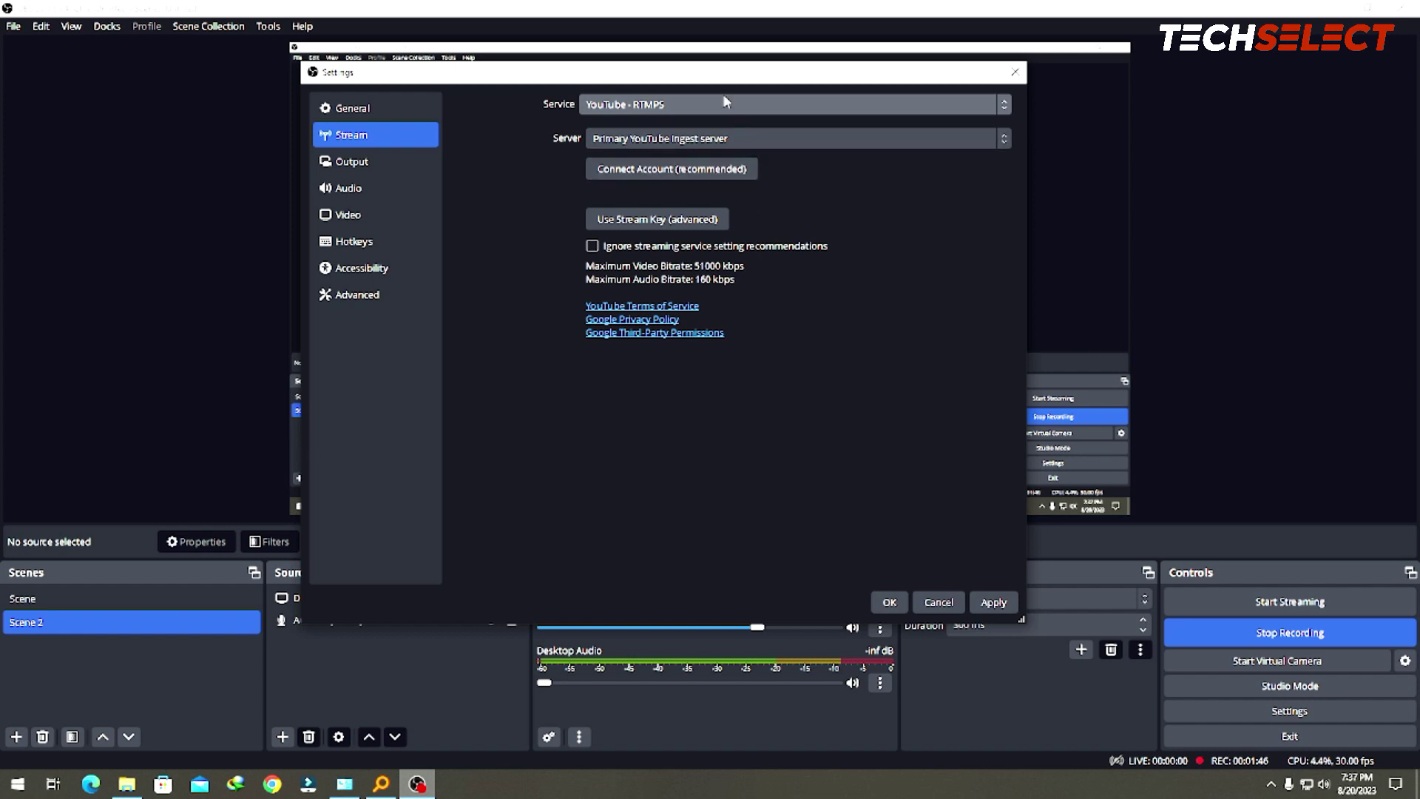
pyautogui.moveTo(729, 81); pyautogui.dragTo(728, 77)
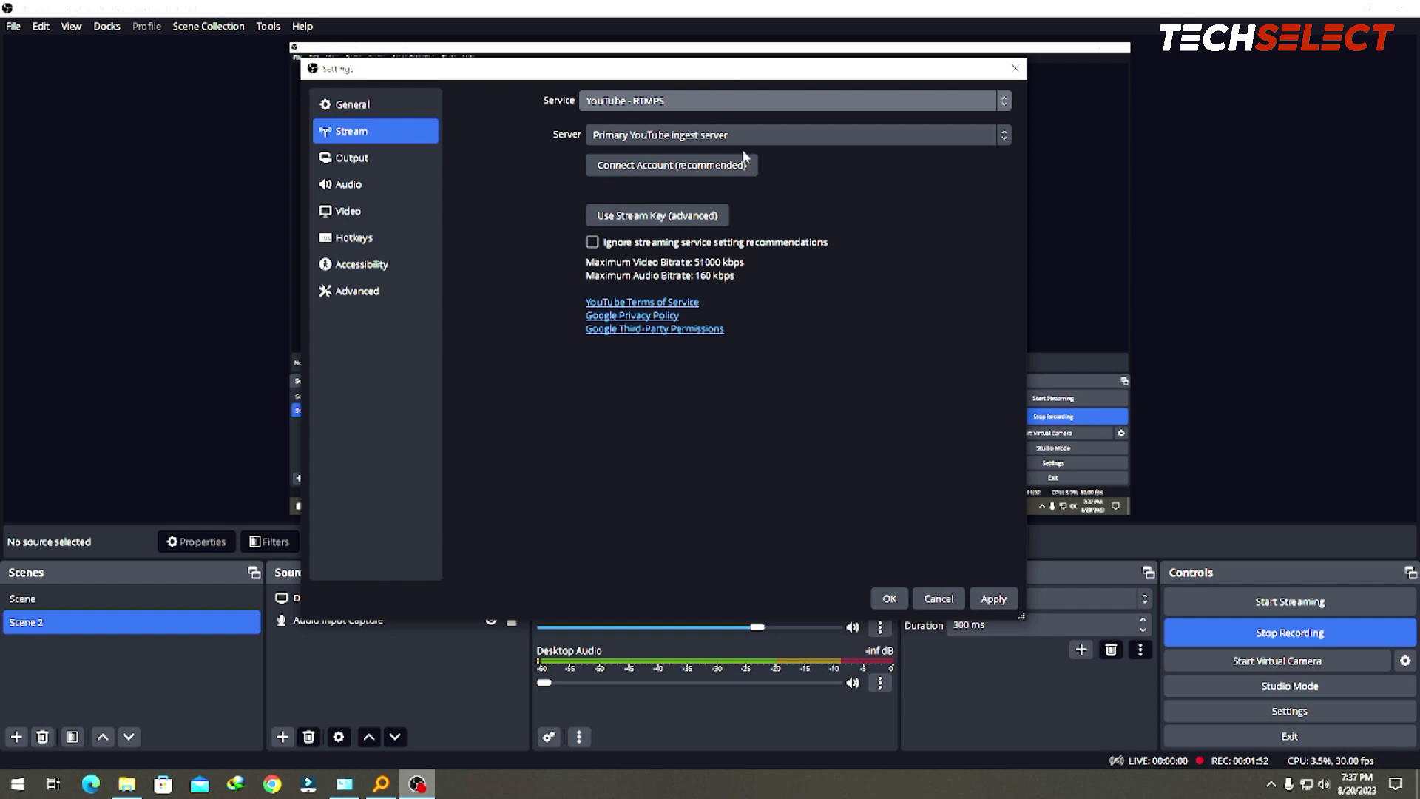
pyautogui.click(701, 104)
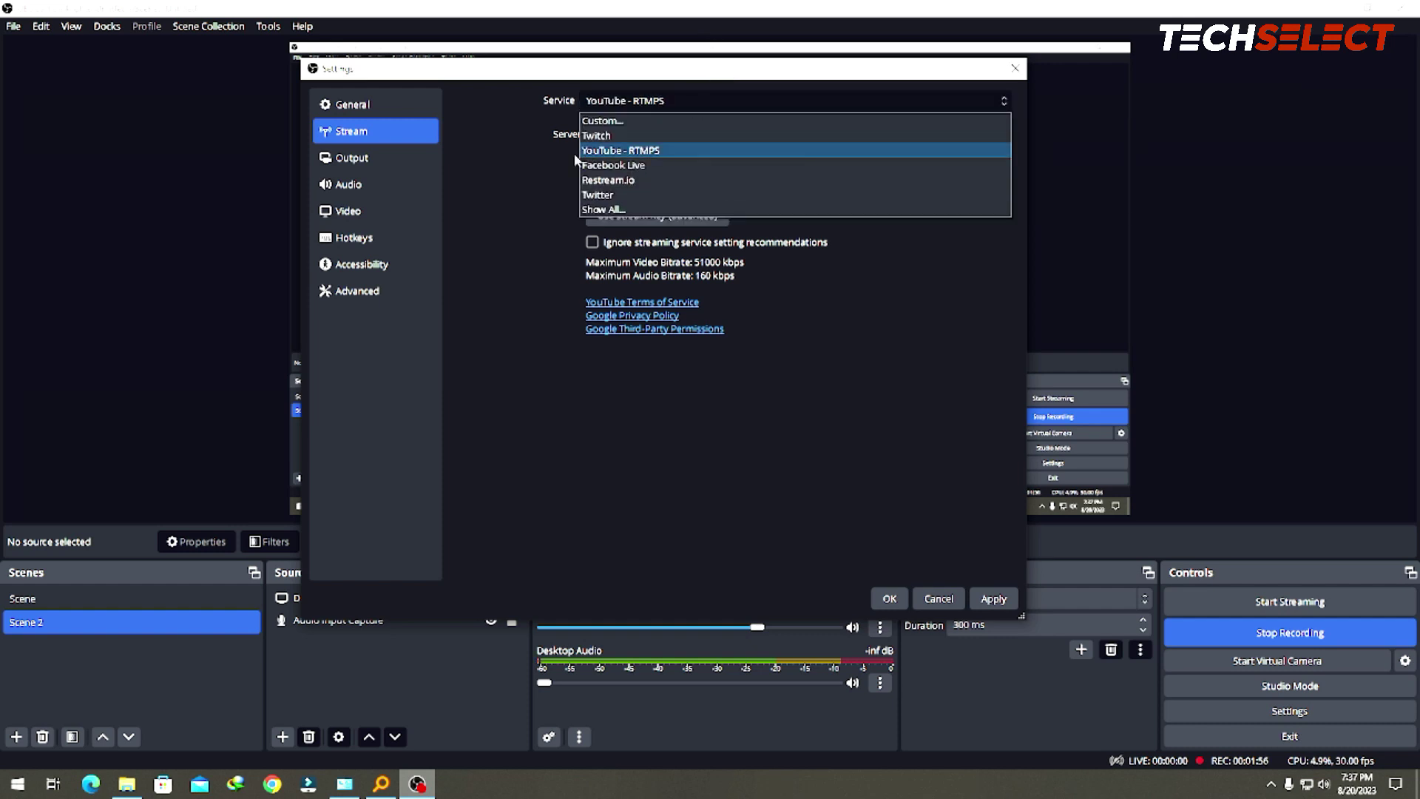
pyautogui.click(601, 150)
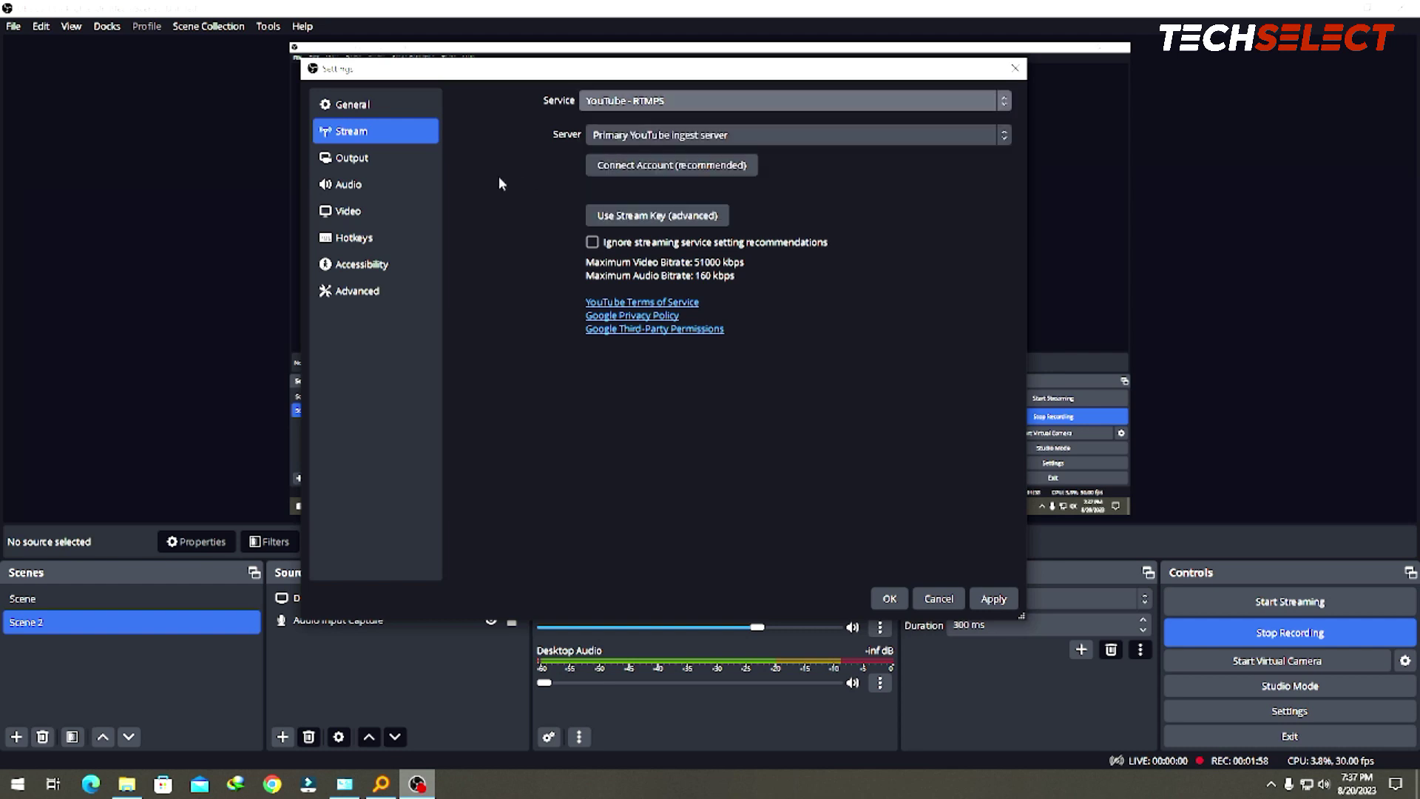
pyautogui.click(686, 137)
pyautogui.click(540, 196)
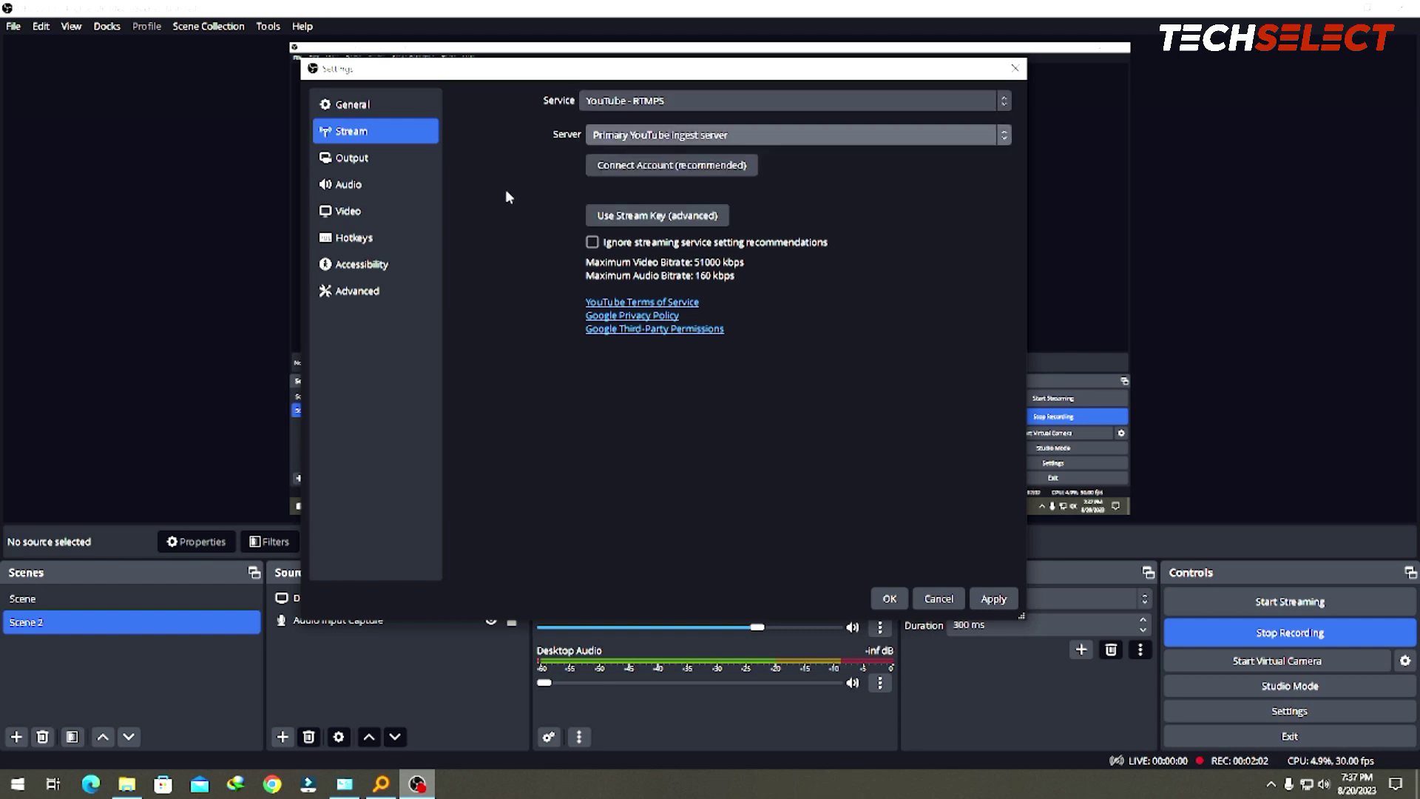
# Try connecting a YouTube account for streaming, cancel the authorization, and close the settings.
pyautogui.click(673, 168)
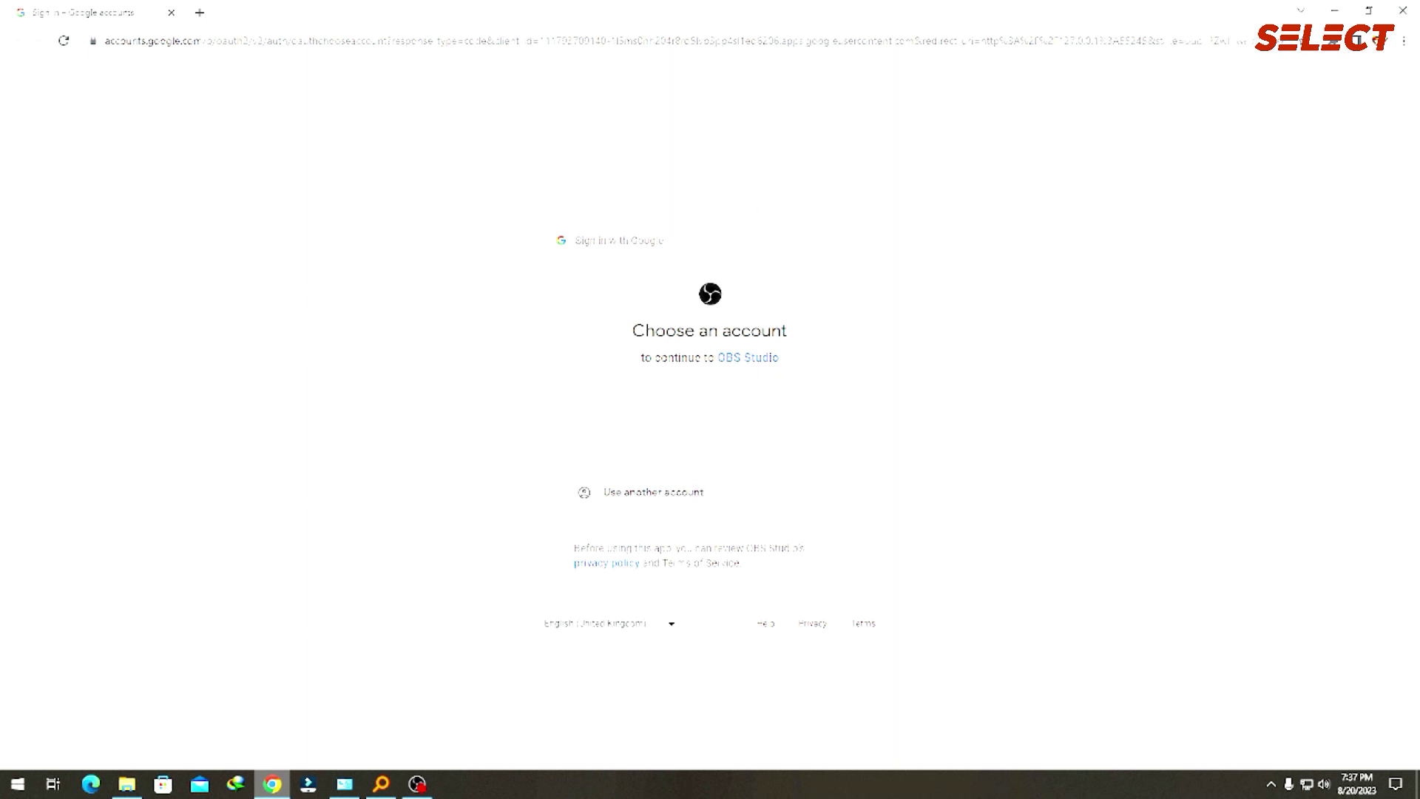
pyautogui.click(1403, 11)
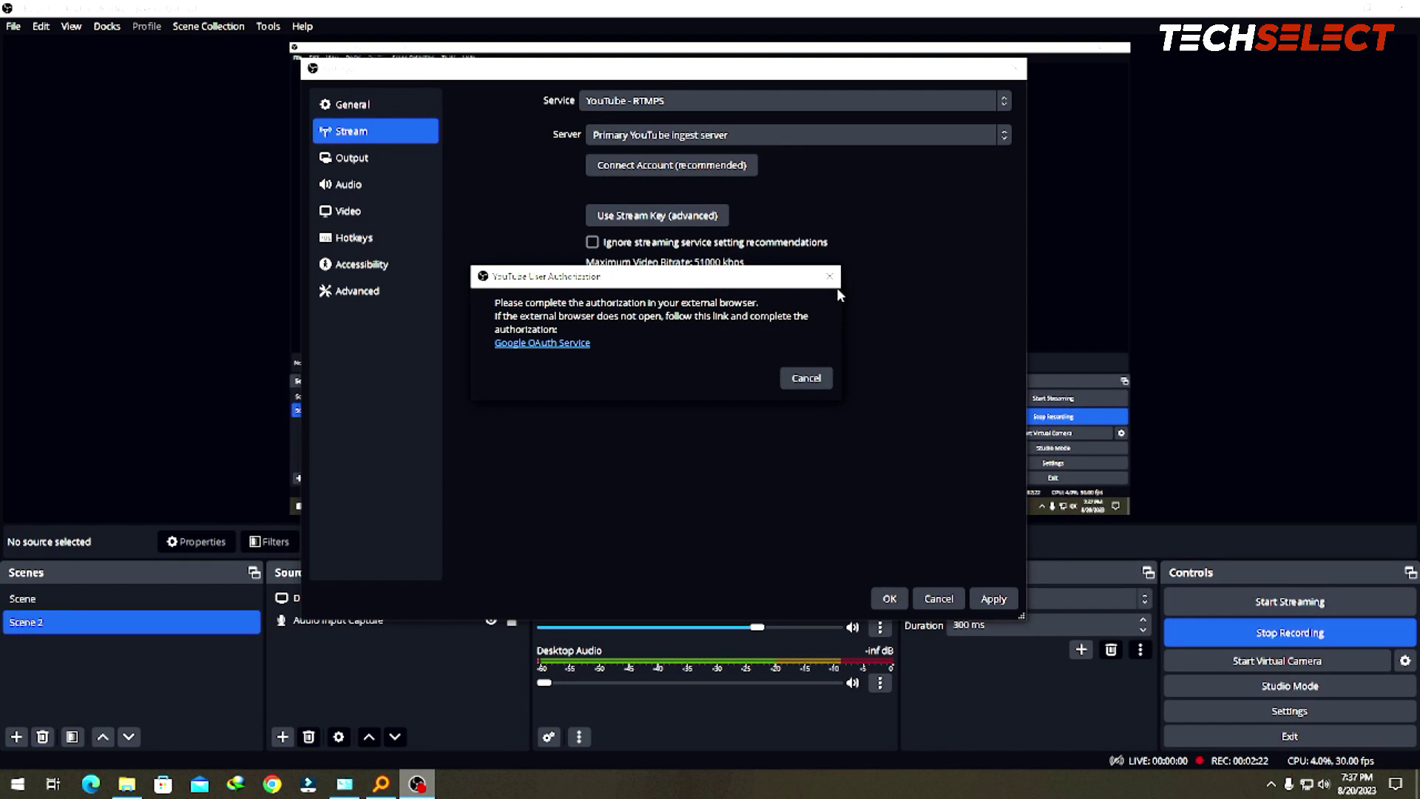
pyautogui.click(830, 277)
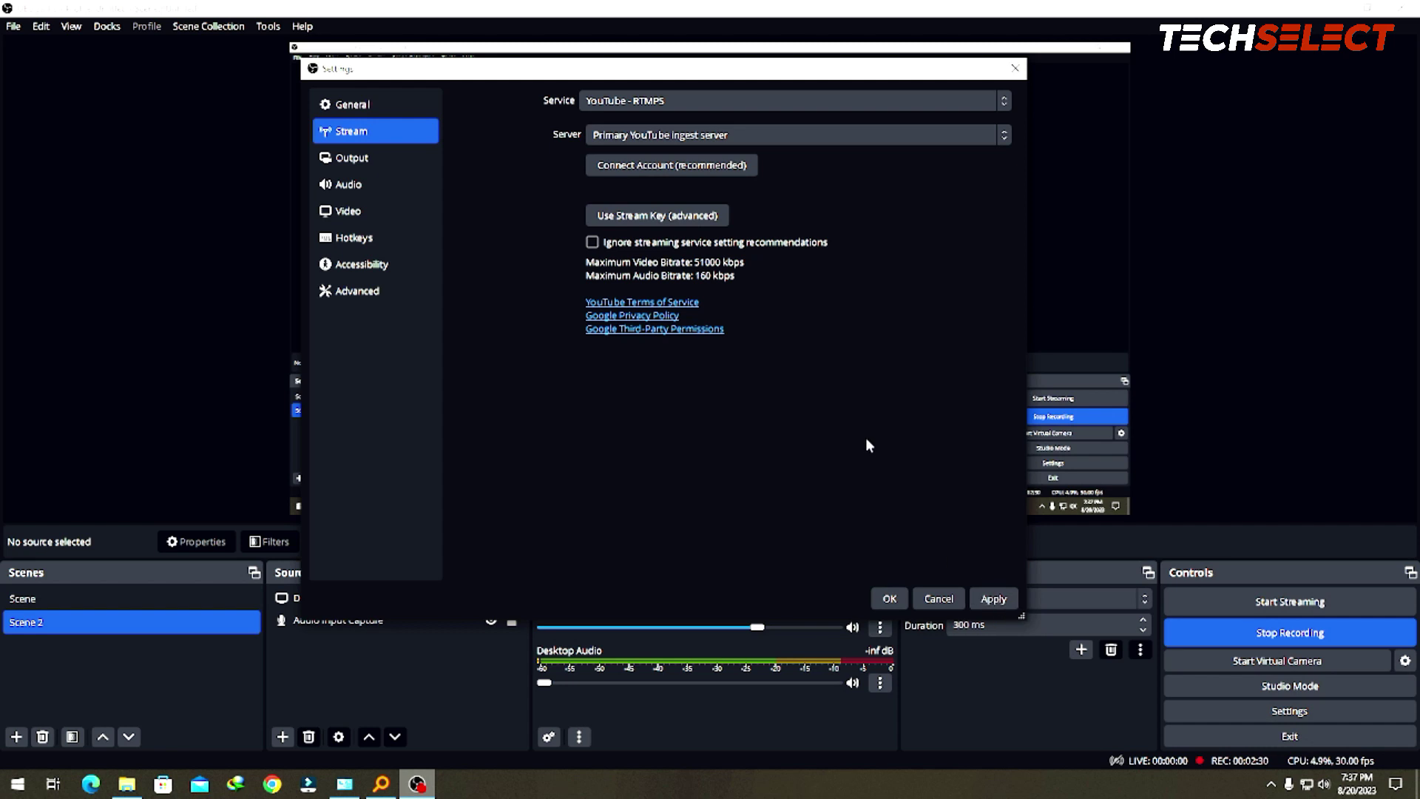
pyautogui.click(897, 599)
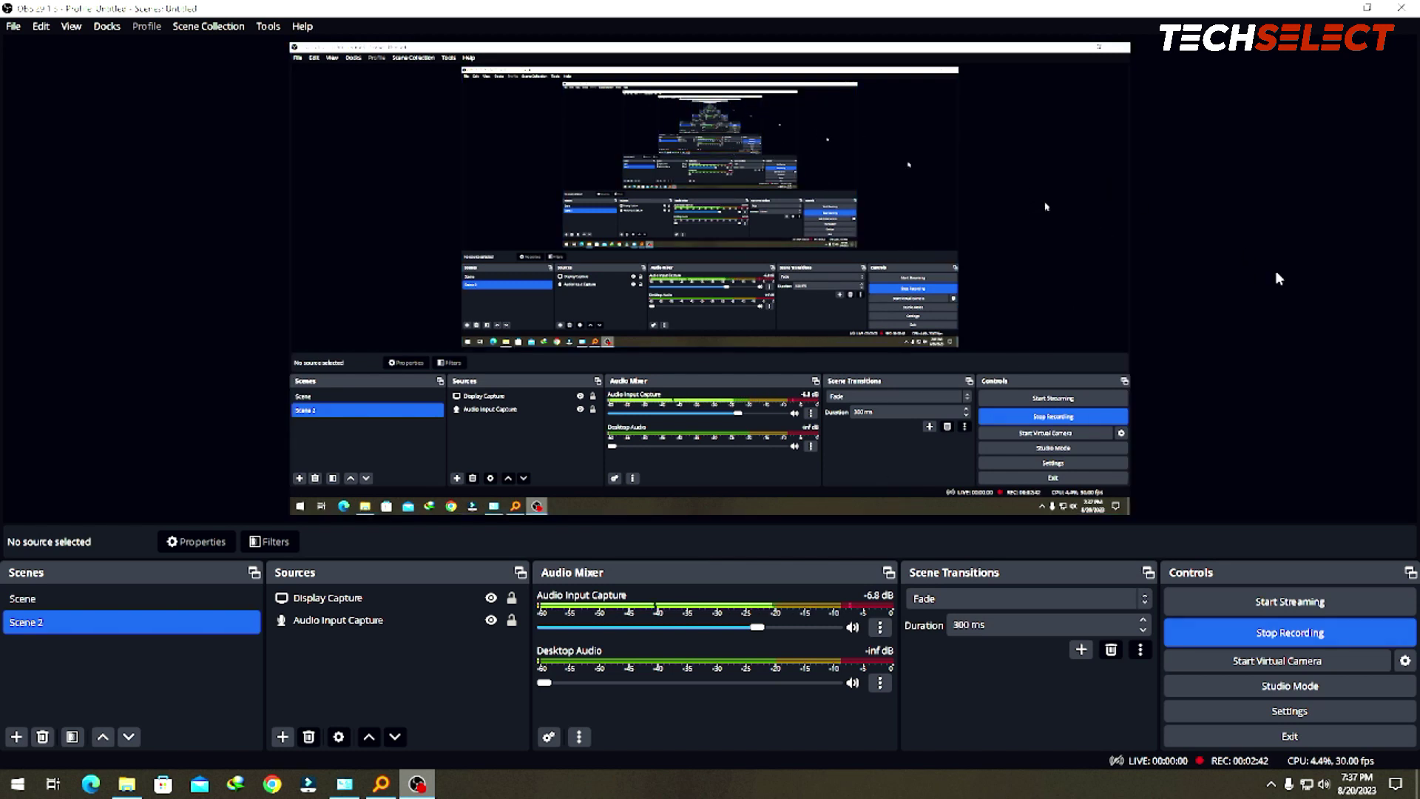
# Set the streaming service to YouTube - RTMPS in the stream settings and choose to use a stream key.
pyautogui.click(1287, 712)
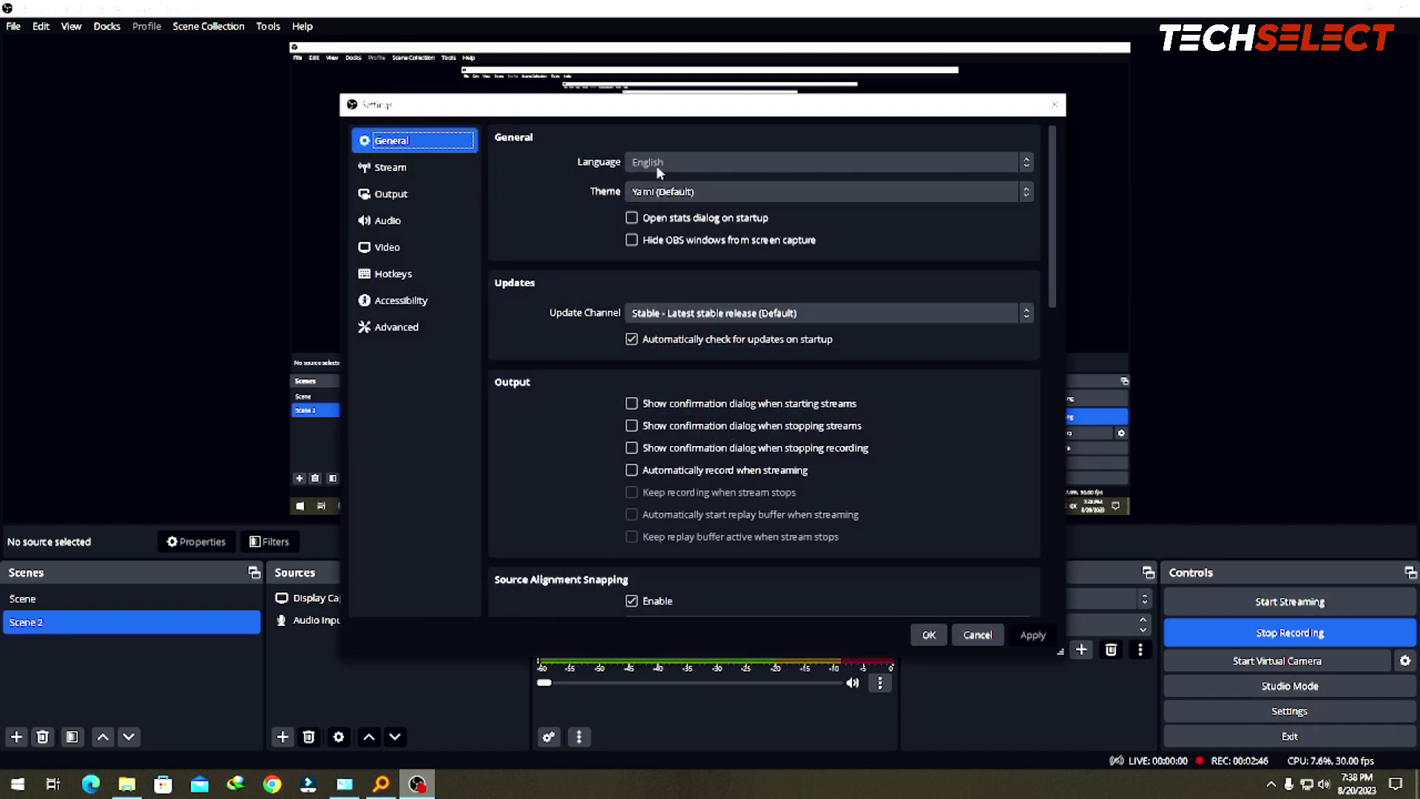
pyautogui.click(414, 167)
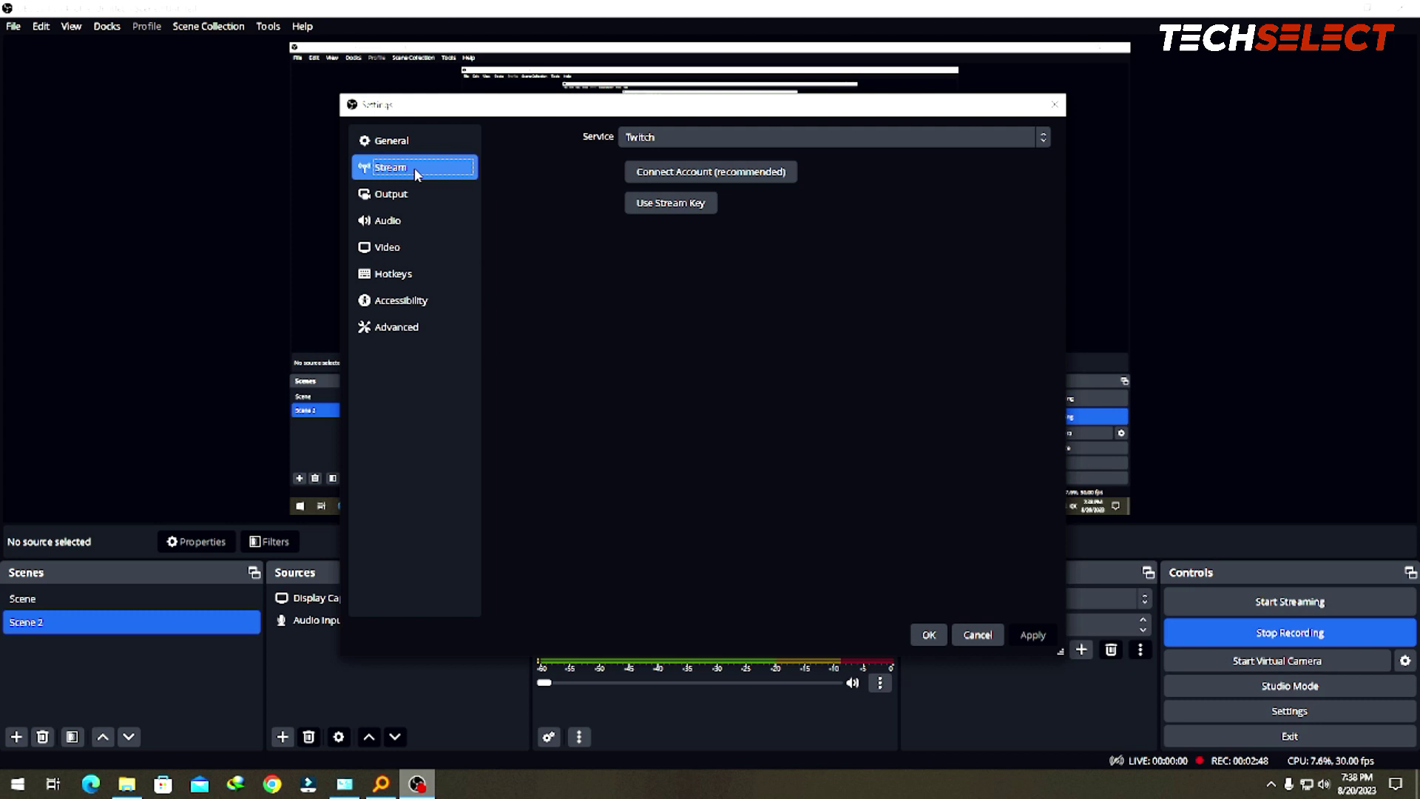
pyautogui.click(717, 139)
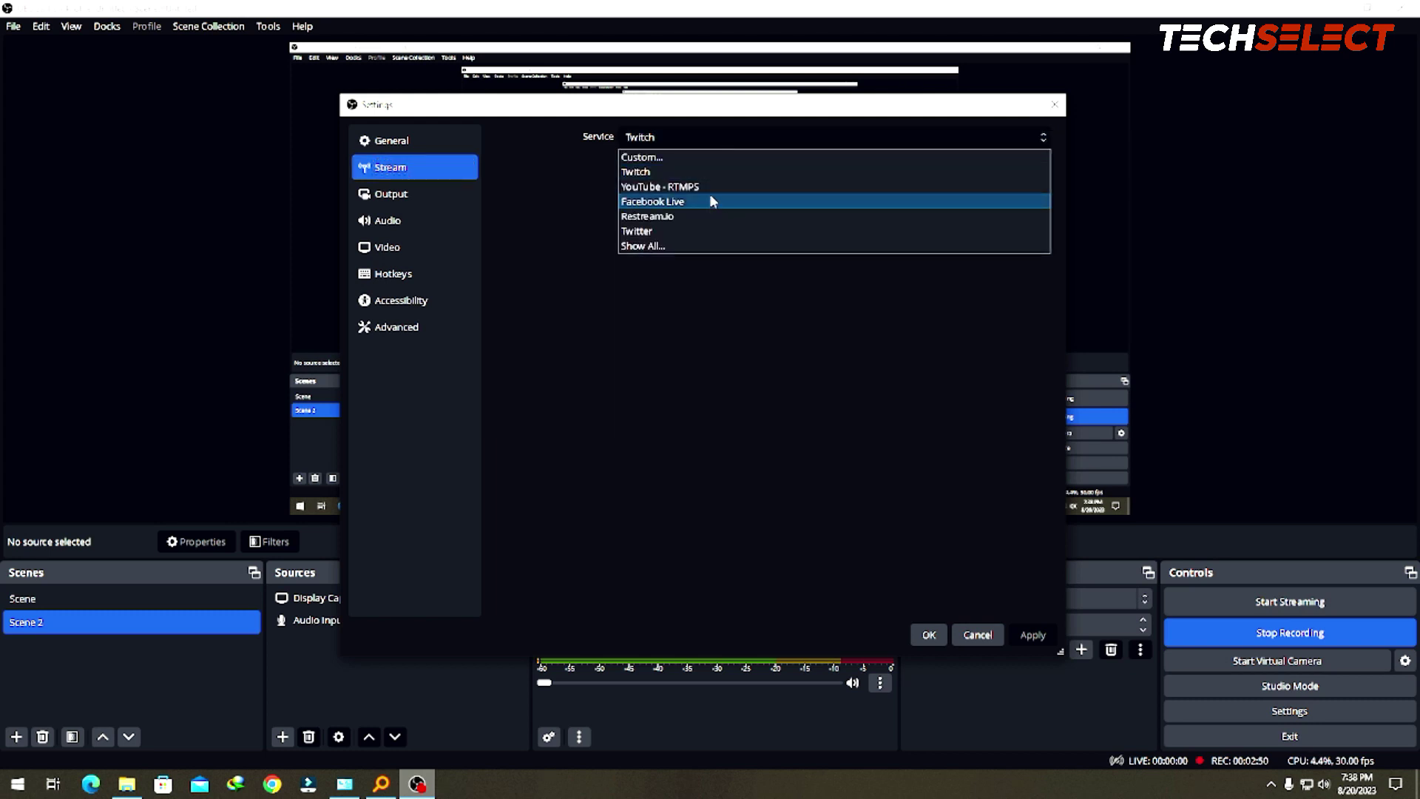
pyautogui.click(714, 189)
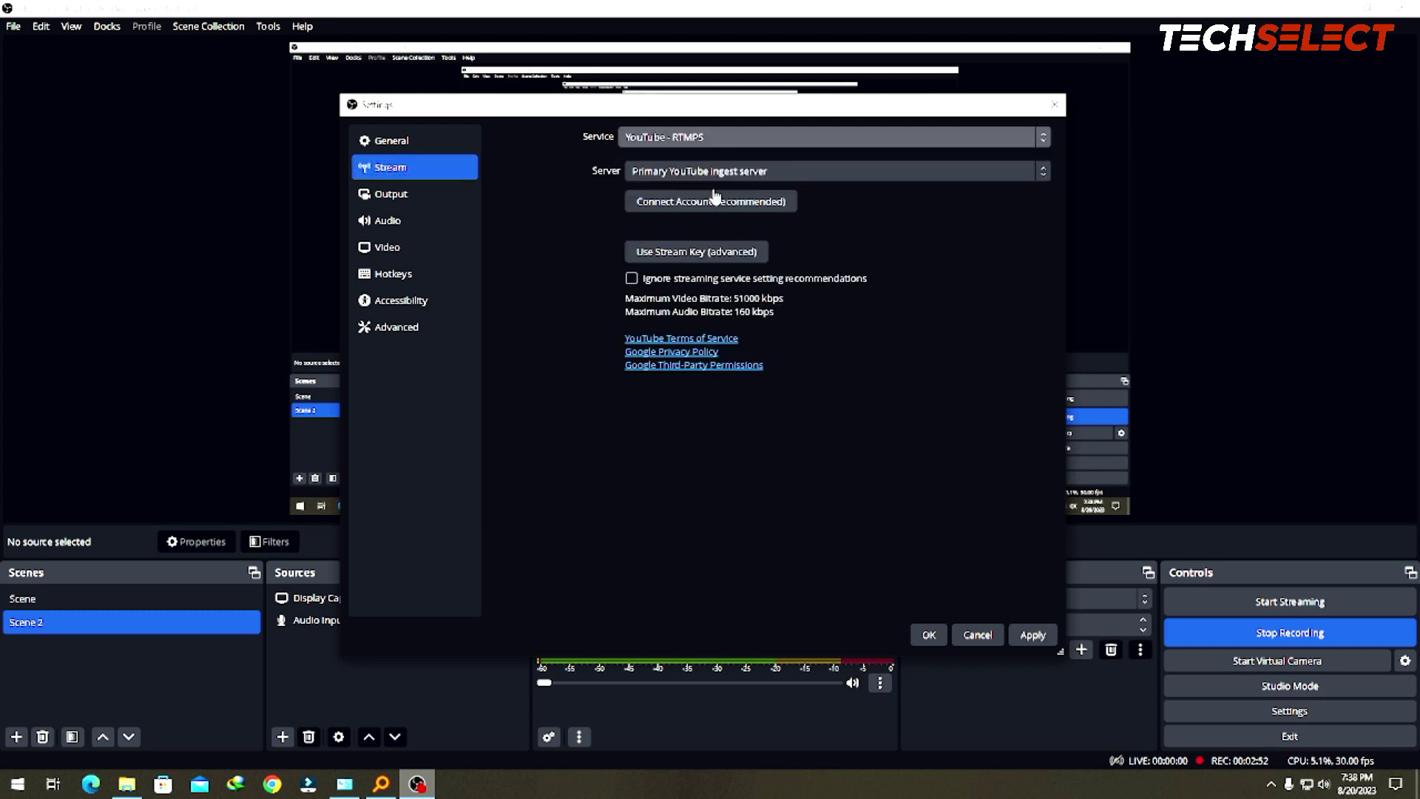
pyautogui.click(699, 253)
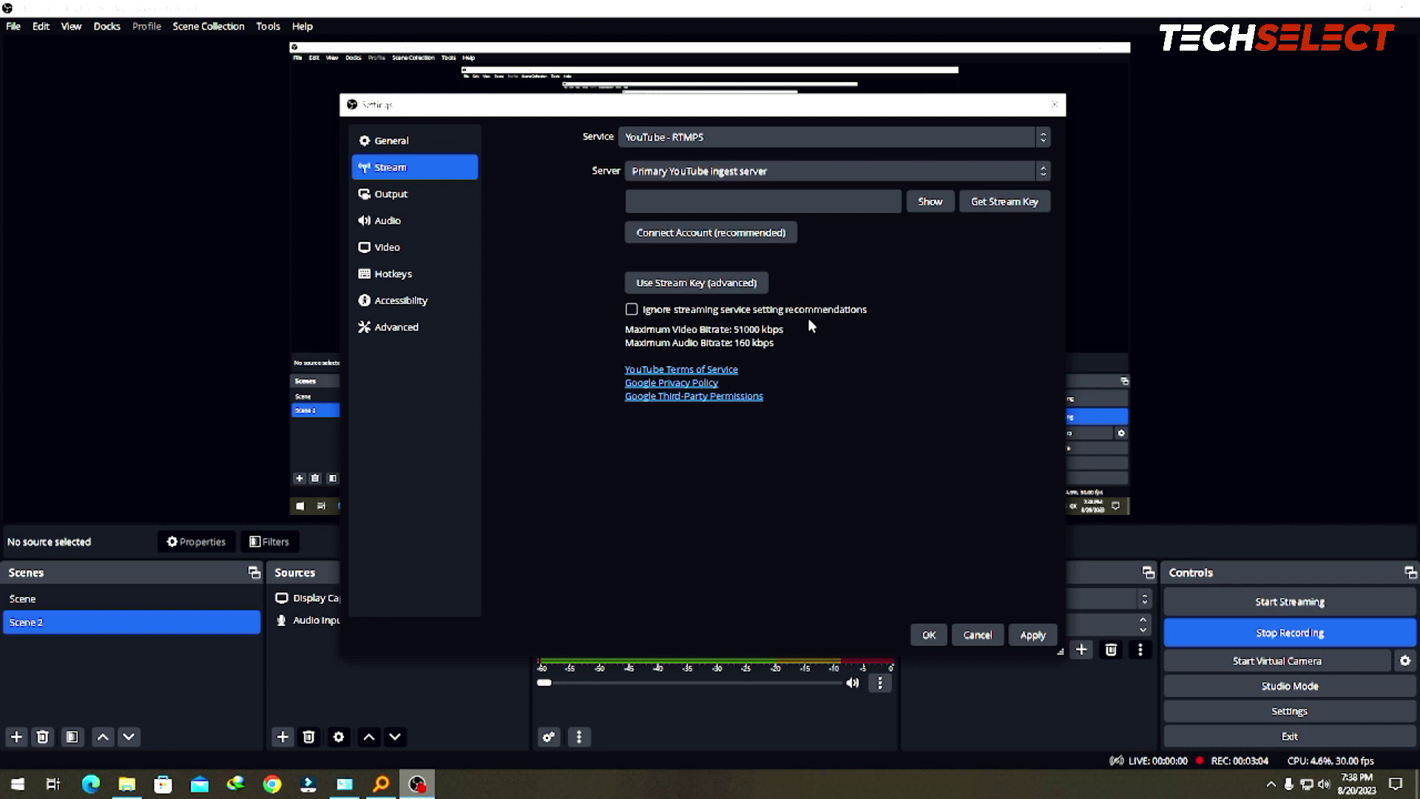
# Switch to Chrome and open YouTube Studio for the signed-in channel.
pyautogui.click(272, 784)
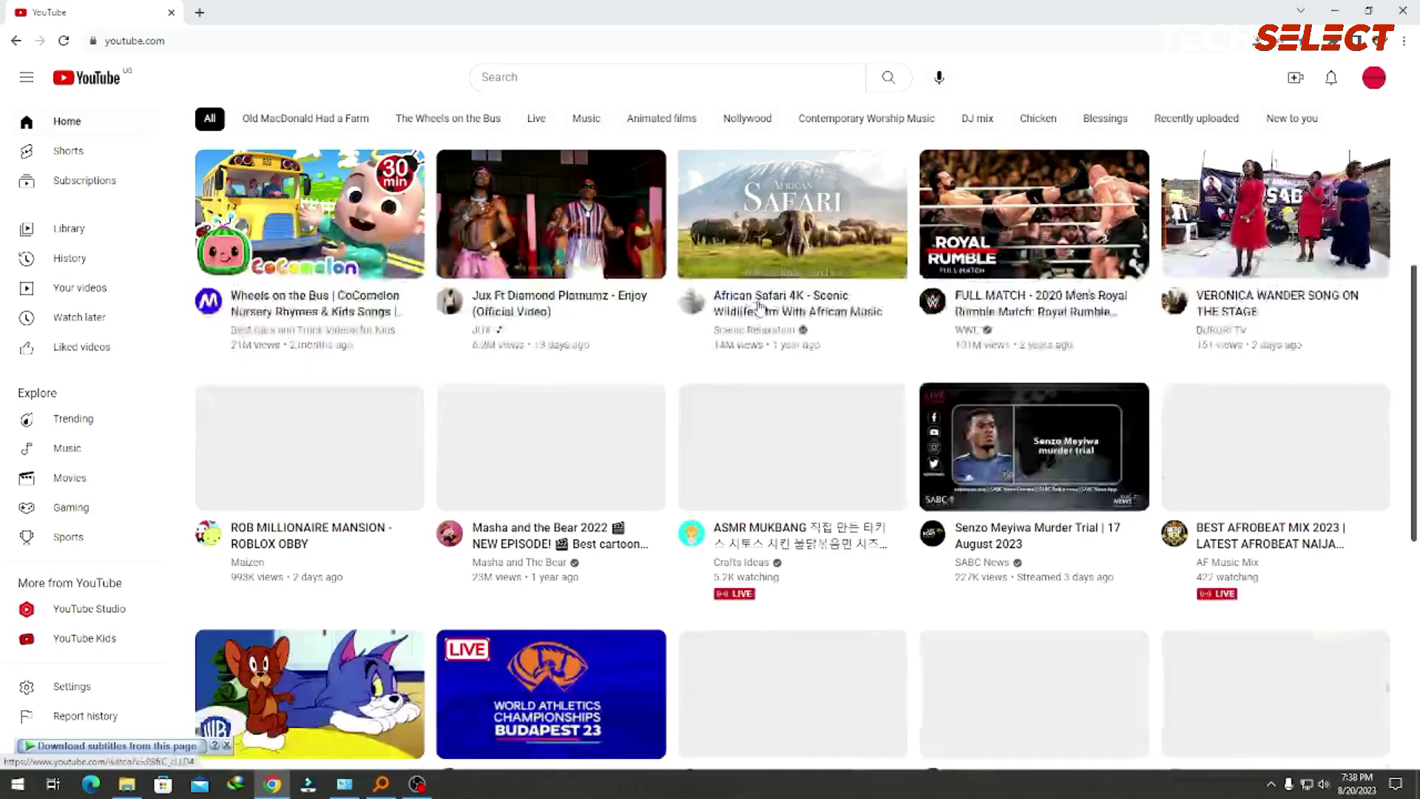
pyautogui.scroll(-3, 758, 303)
pyautogui.scroll(6, 961, 259)
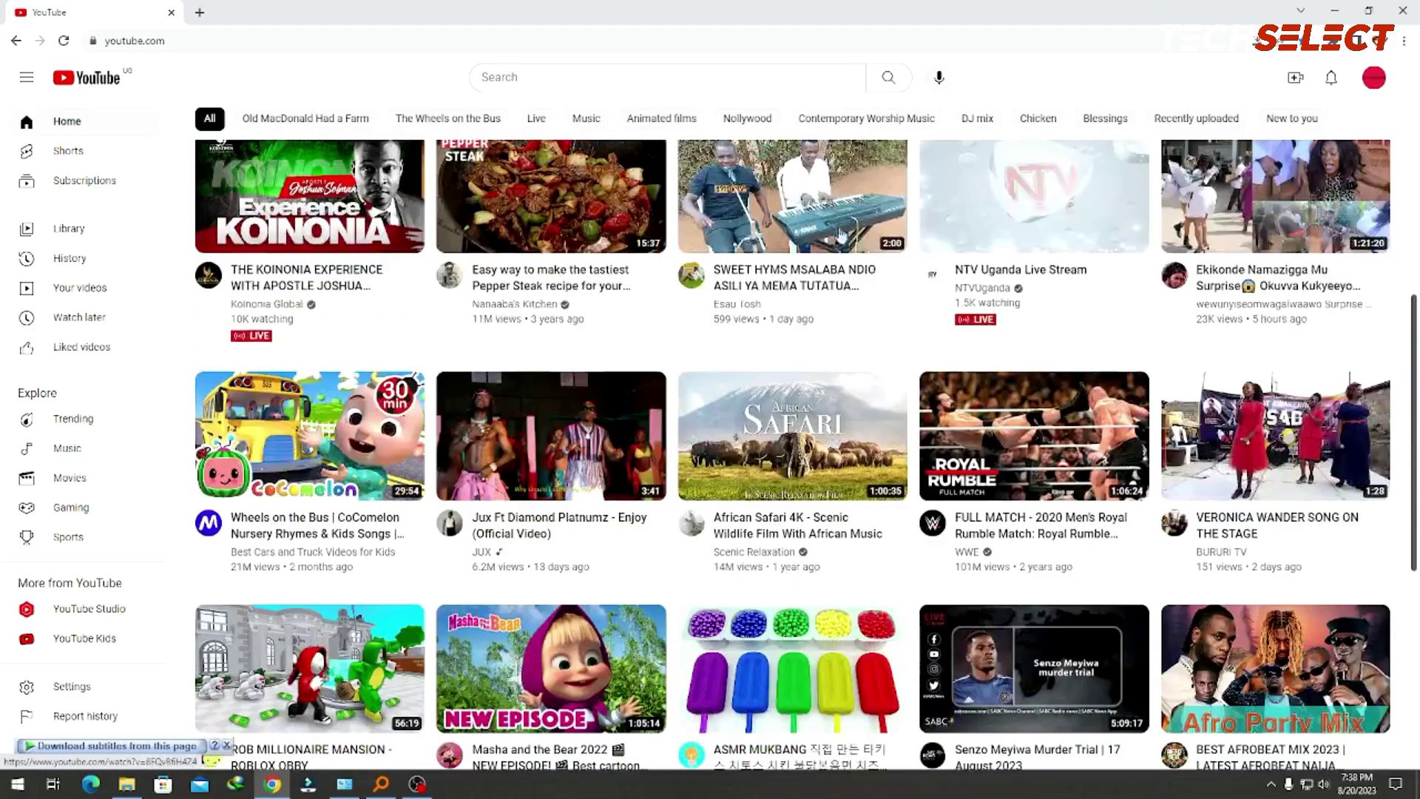
pyautogui.click(1376, 80)
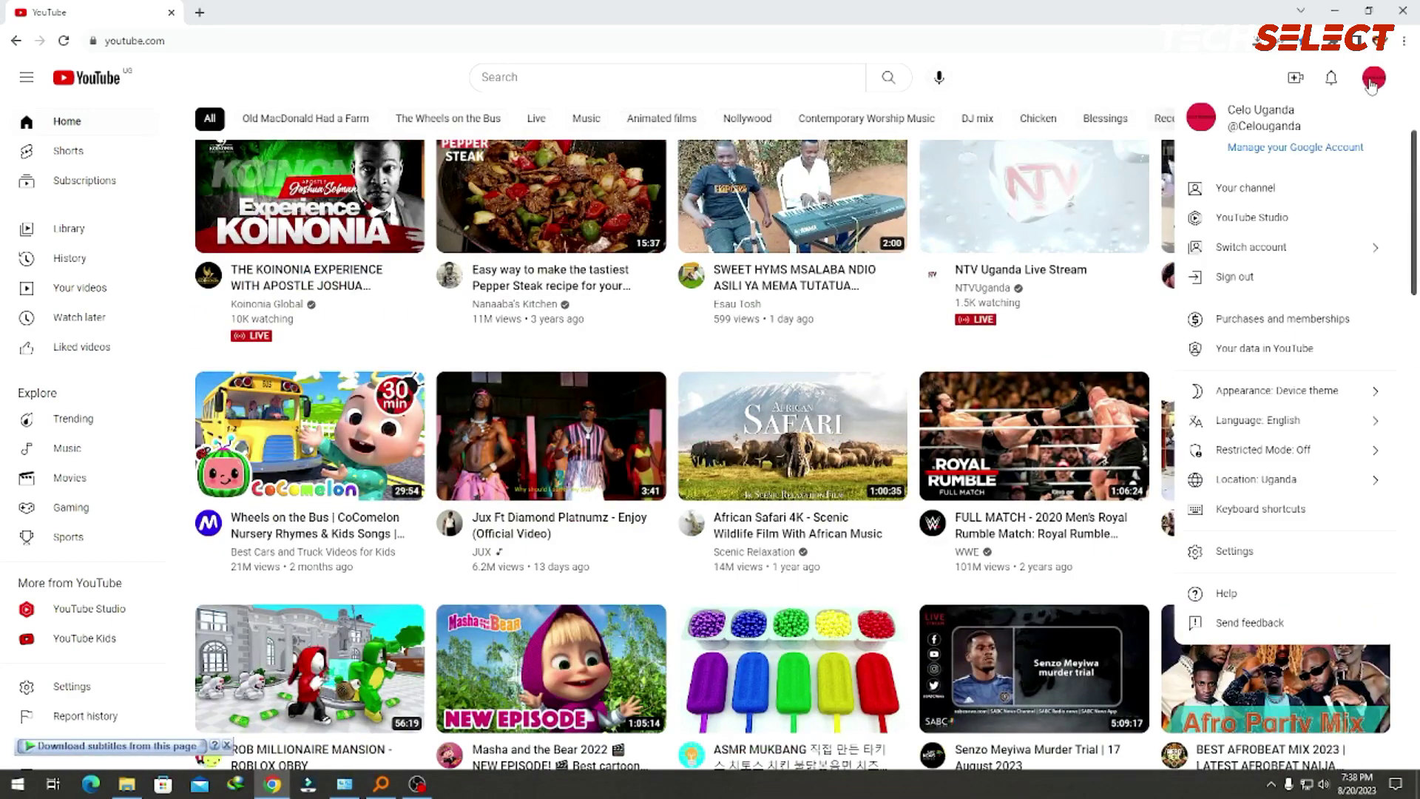
pyautogui.click(1274, 222)
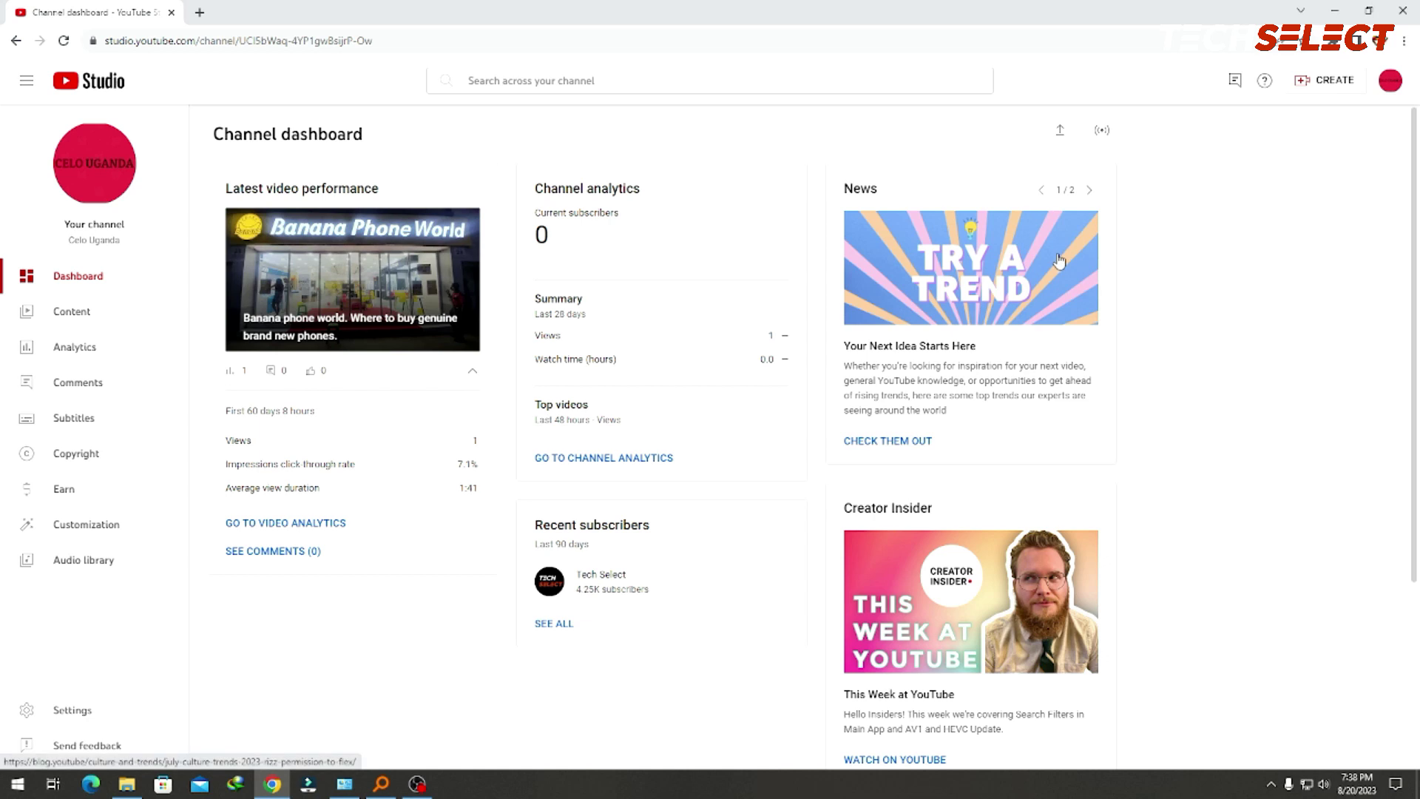
# Set up a live stream for right now in YouTube Studio, using streaming software as the stream type.
pyautogui.click(1328, 85)
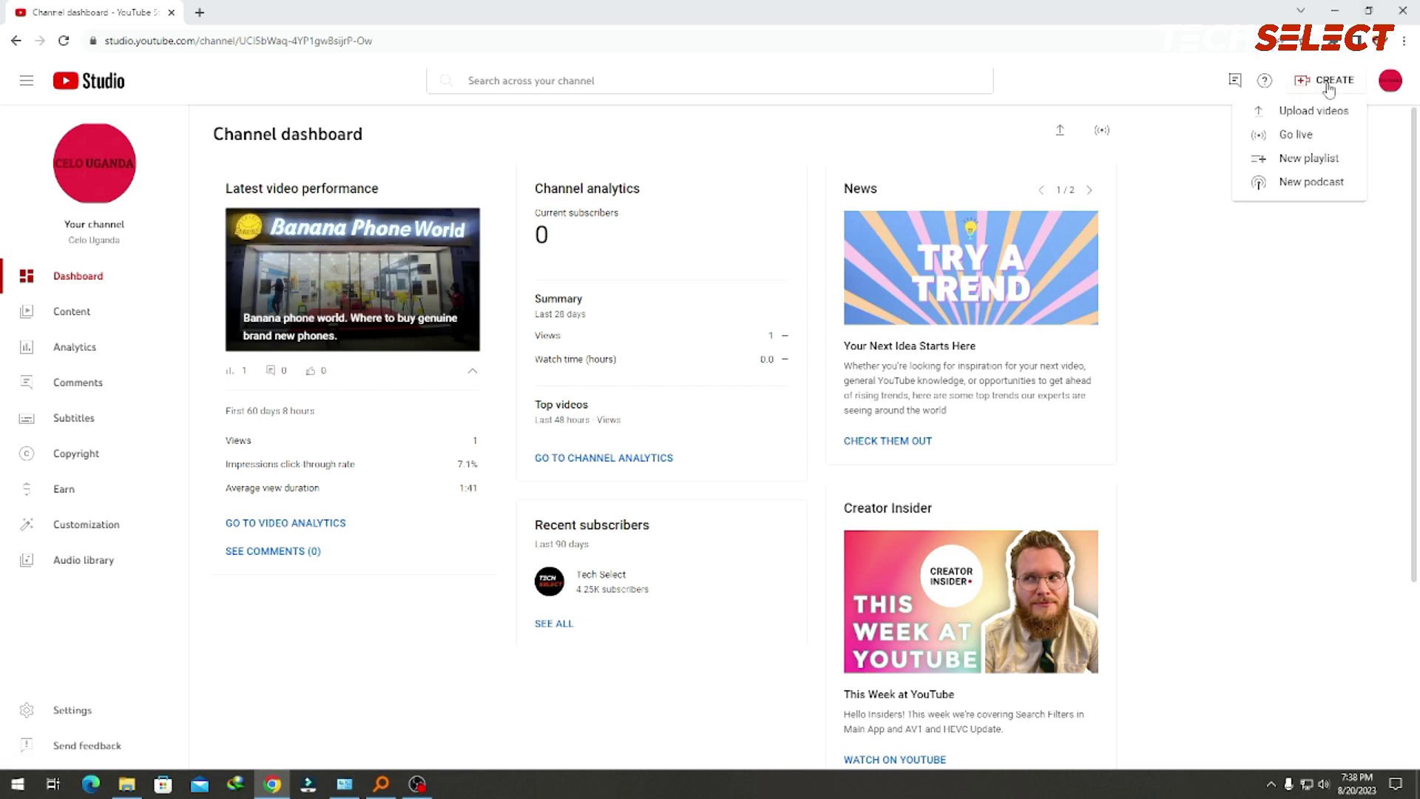
pyautogui.click(1293, 140)
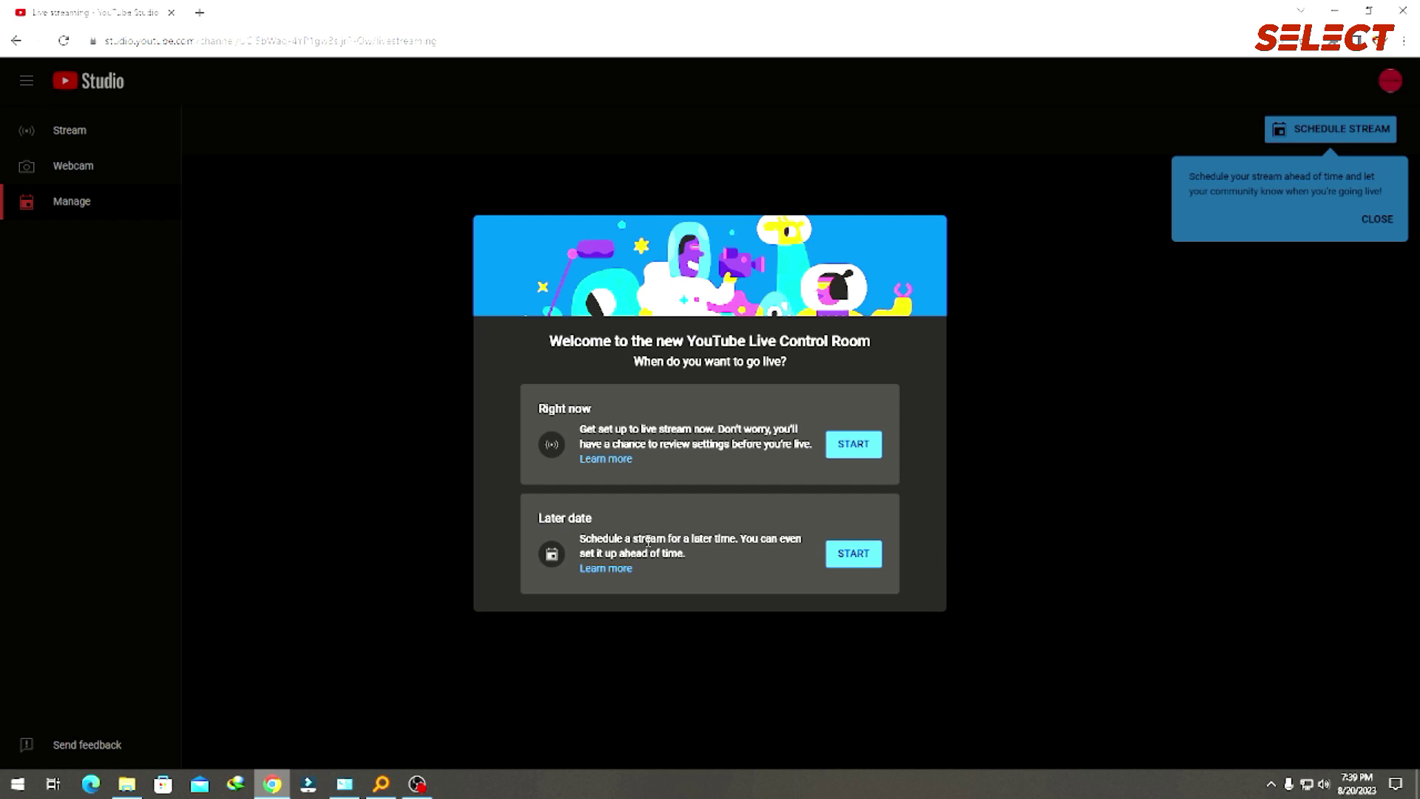
pyautogui.click(851, 443)
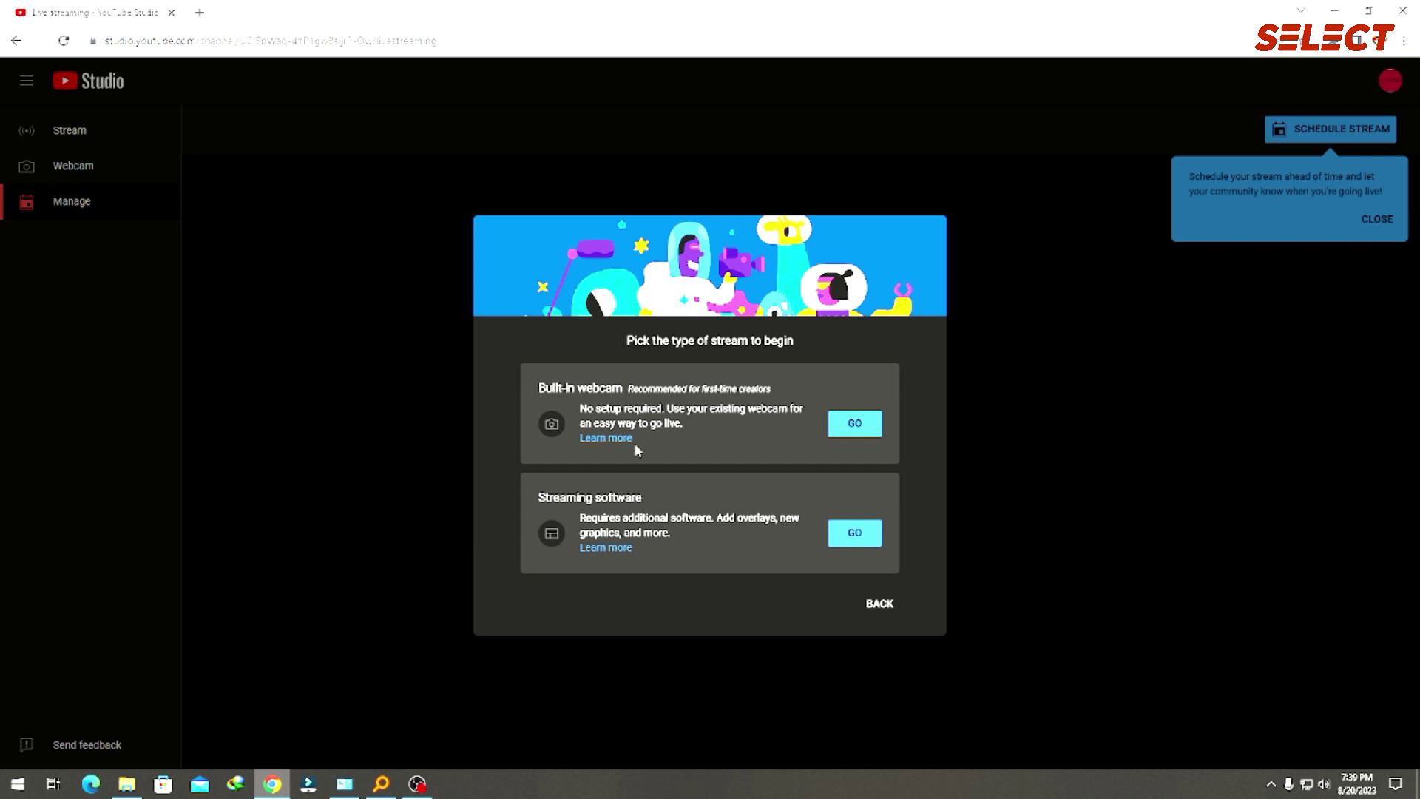
pyautogui.click(854, 536)
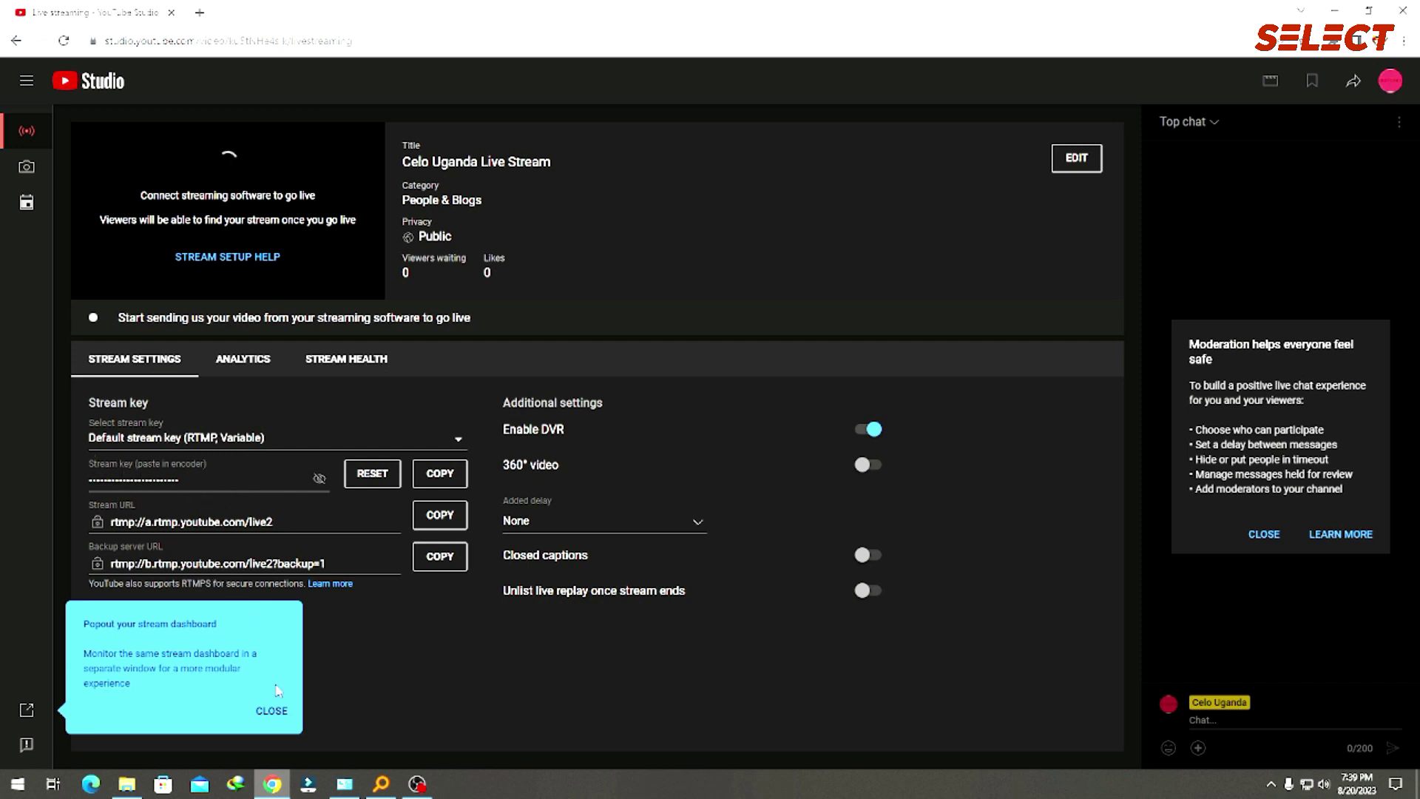
# Dismiss the Live Control Room introduction tips and copy the default stream key.
pyautogui.click(271, 711)
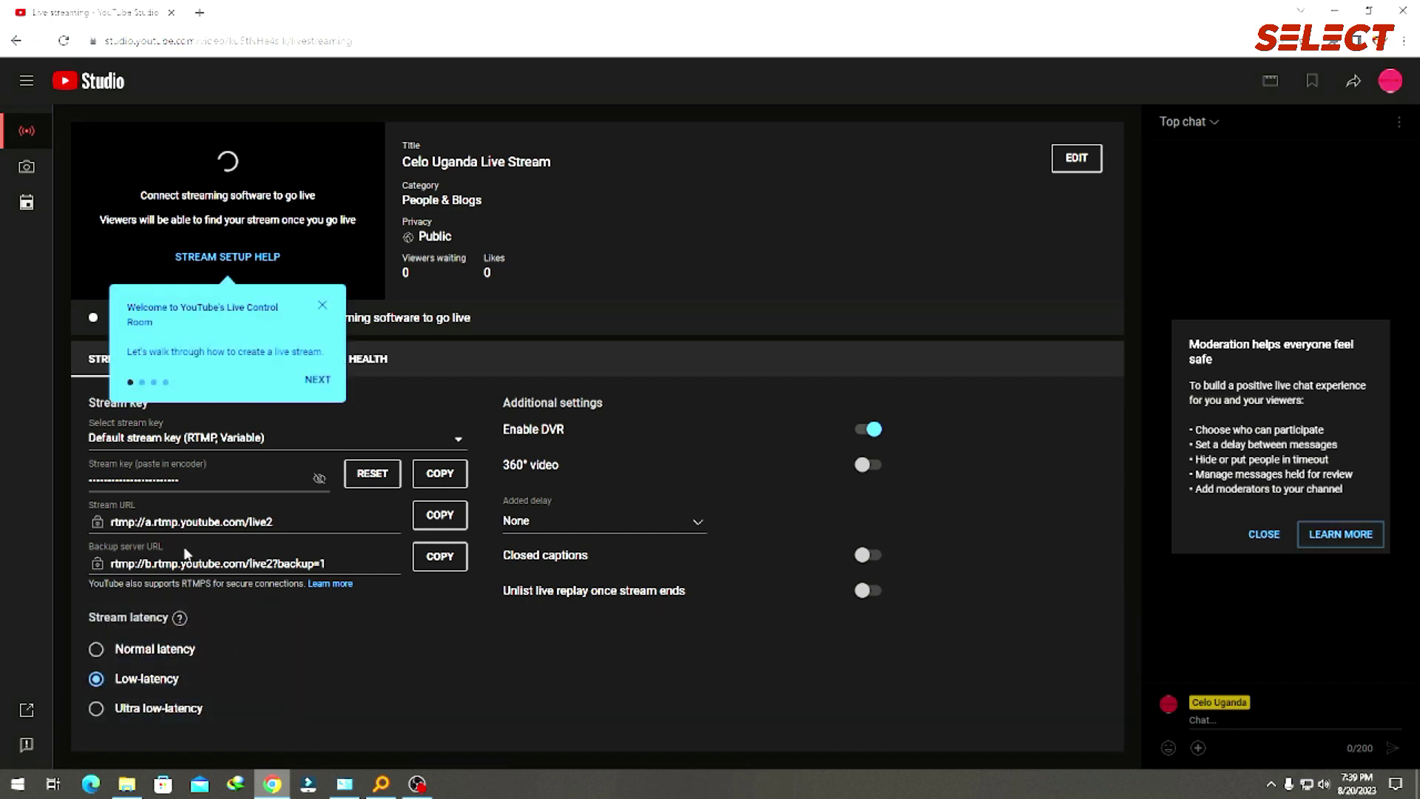
pyautogui.click(323, 309)
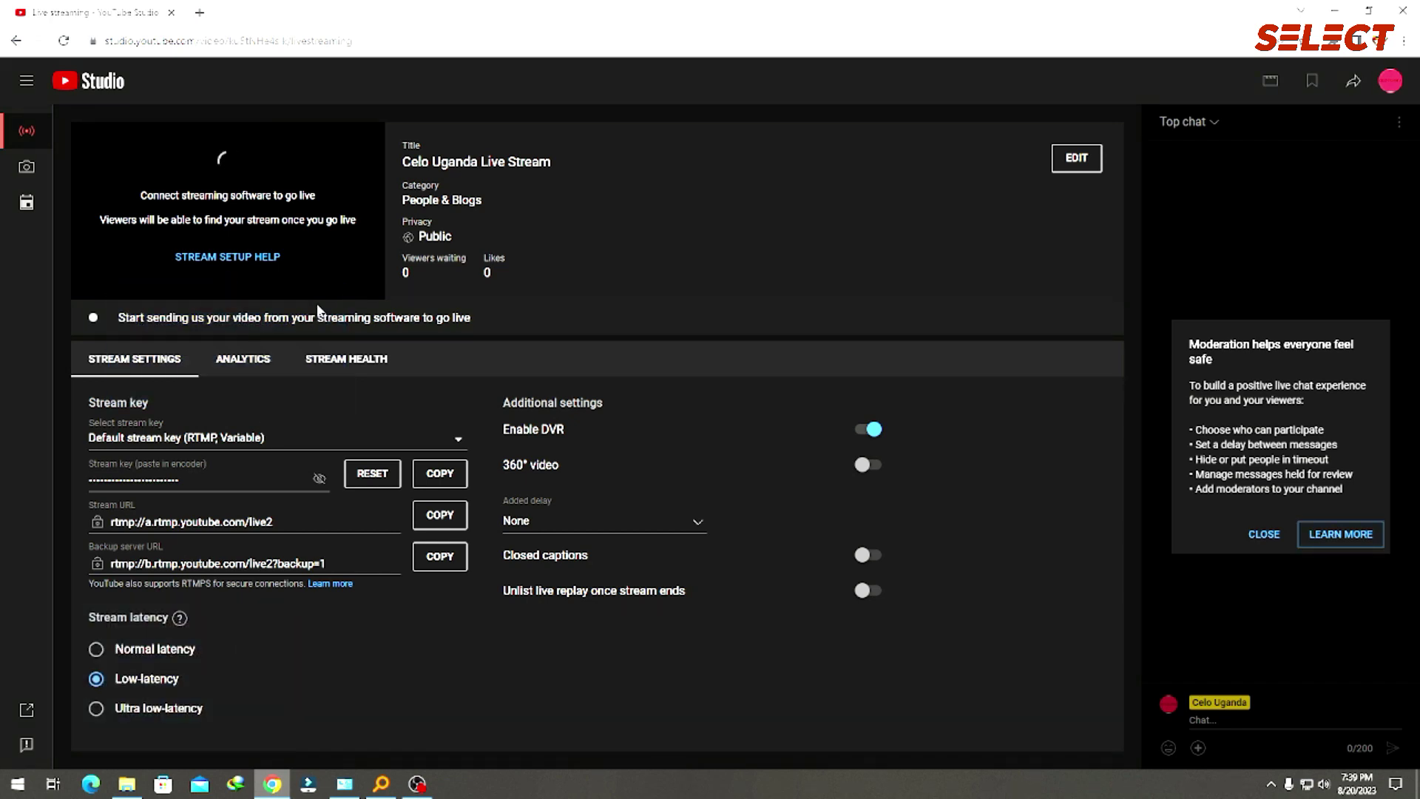
pyautogui.click(434, 477)
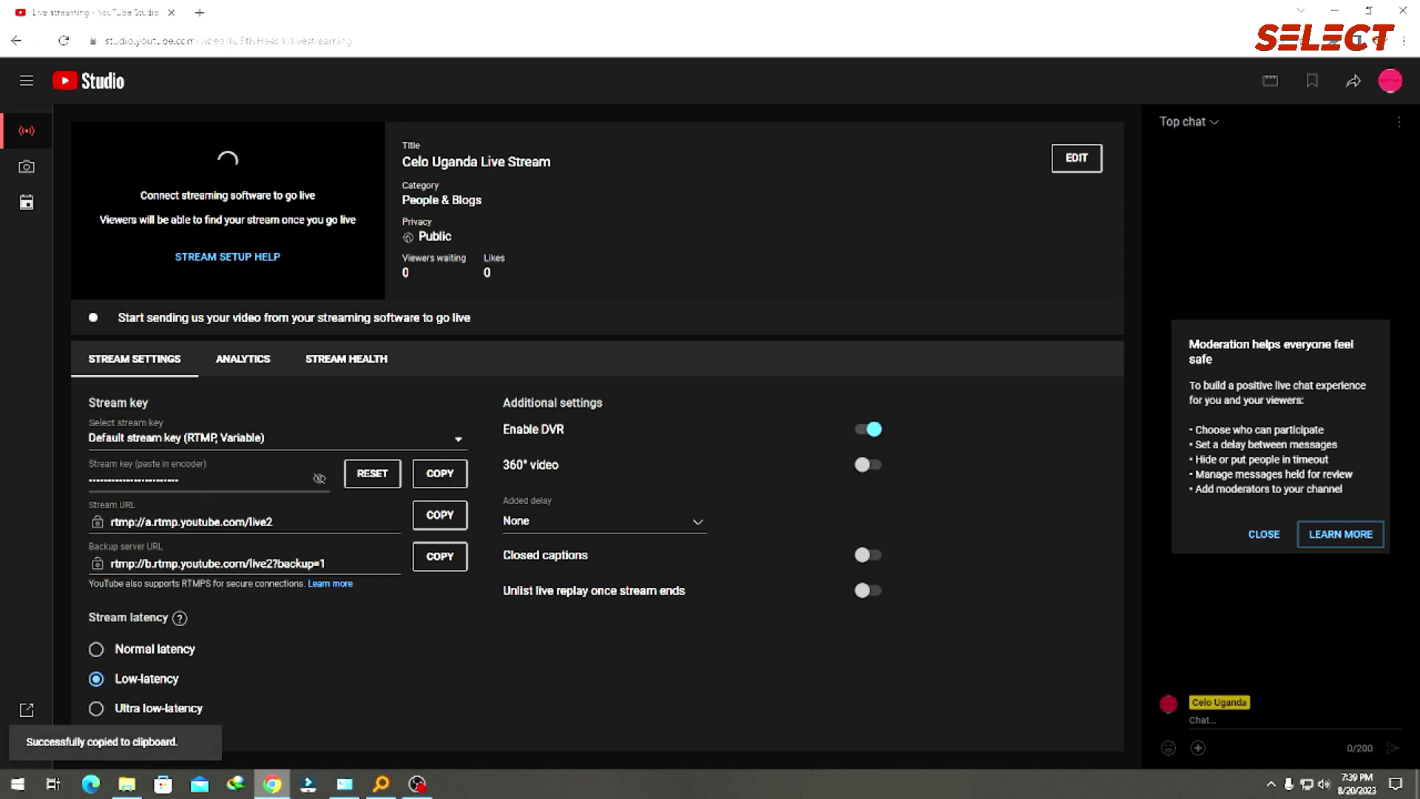
# Switch back to OBS Studio and paste the copied YouTube stream key into the stream key field.
pyautogui.click(417, 784)
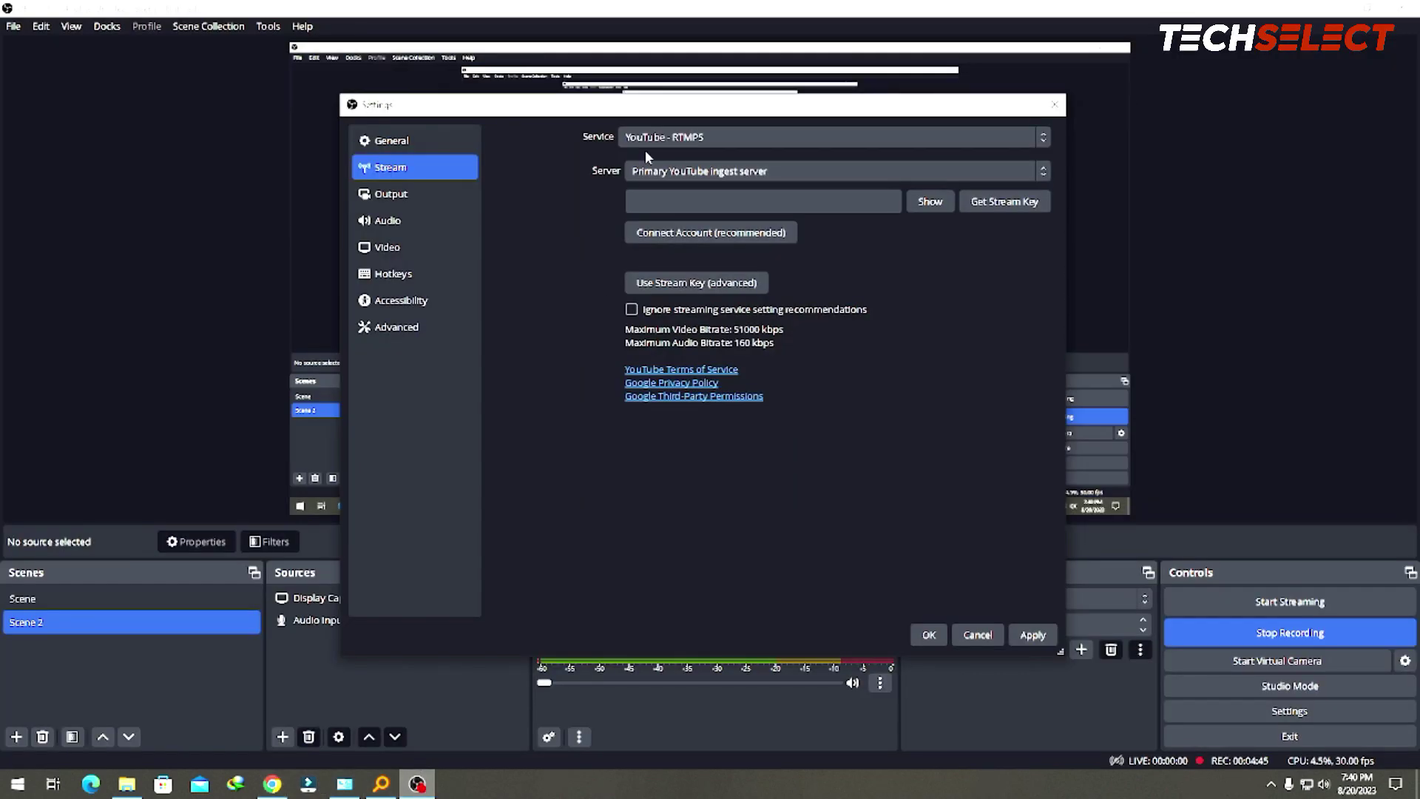
pyautogui.rightClick(685, 201)
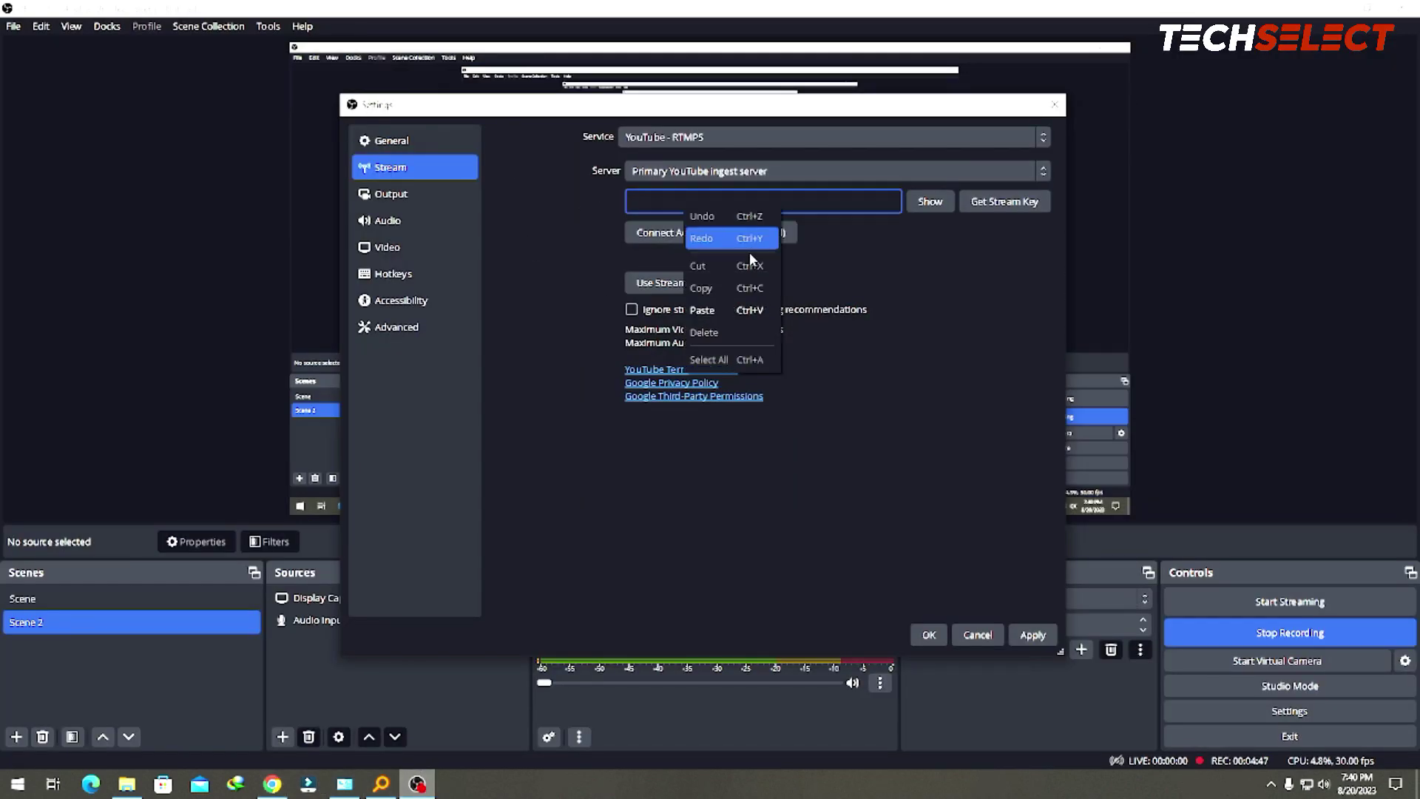
pyautogui.click(751, 310)
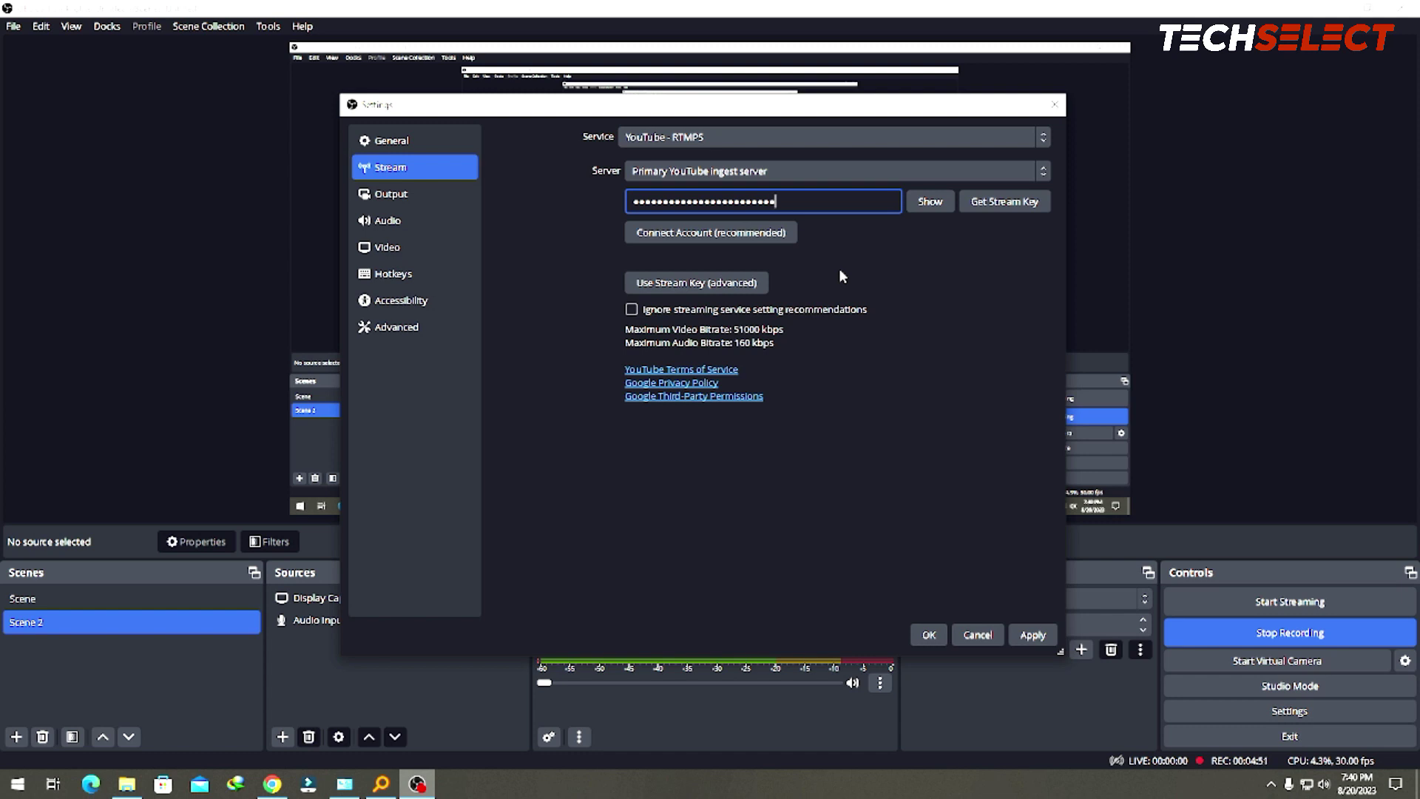
# Save the stream settings in OBS Studio and start streaming to YouTube.
pyautogui.click(1033, 635)
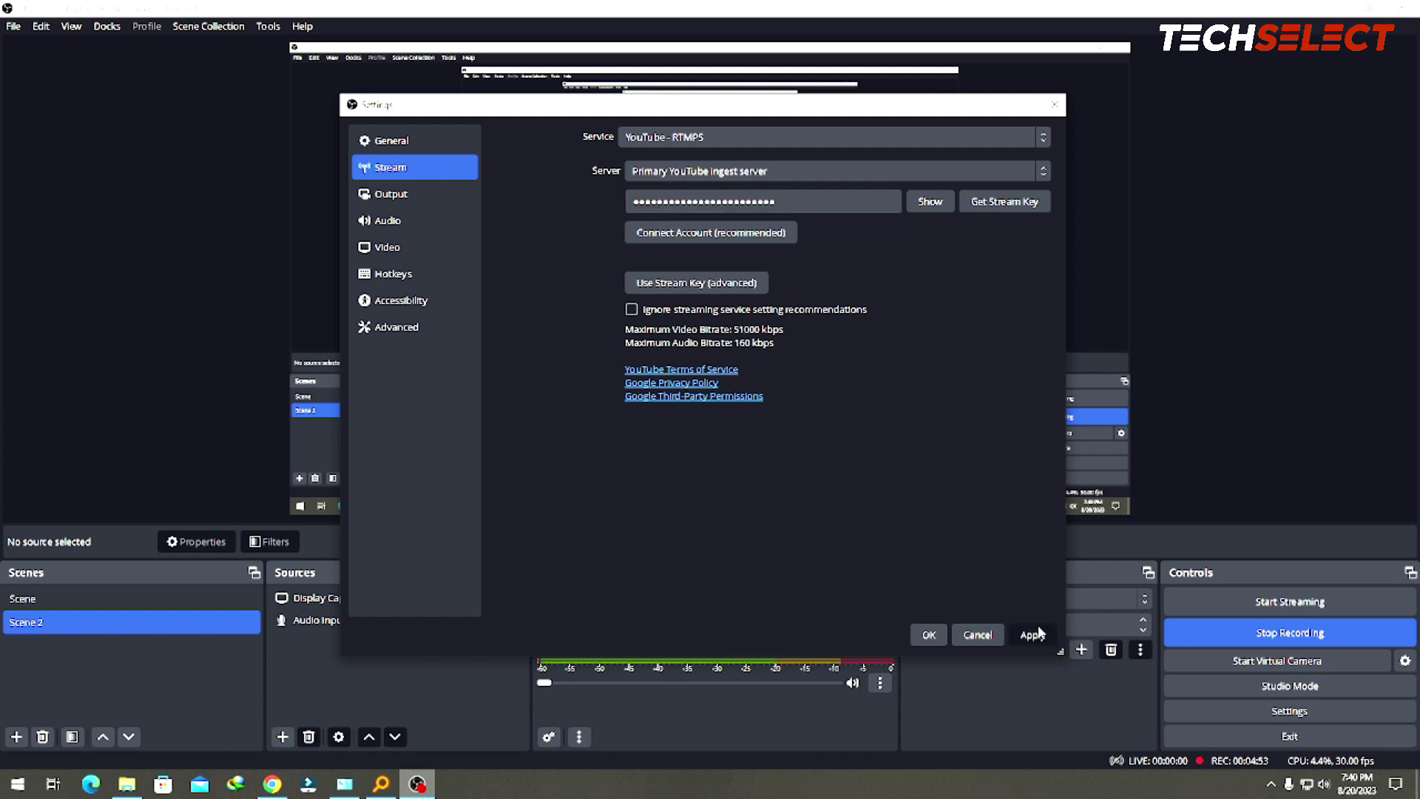
pyautogui.click(929, 635)
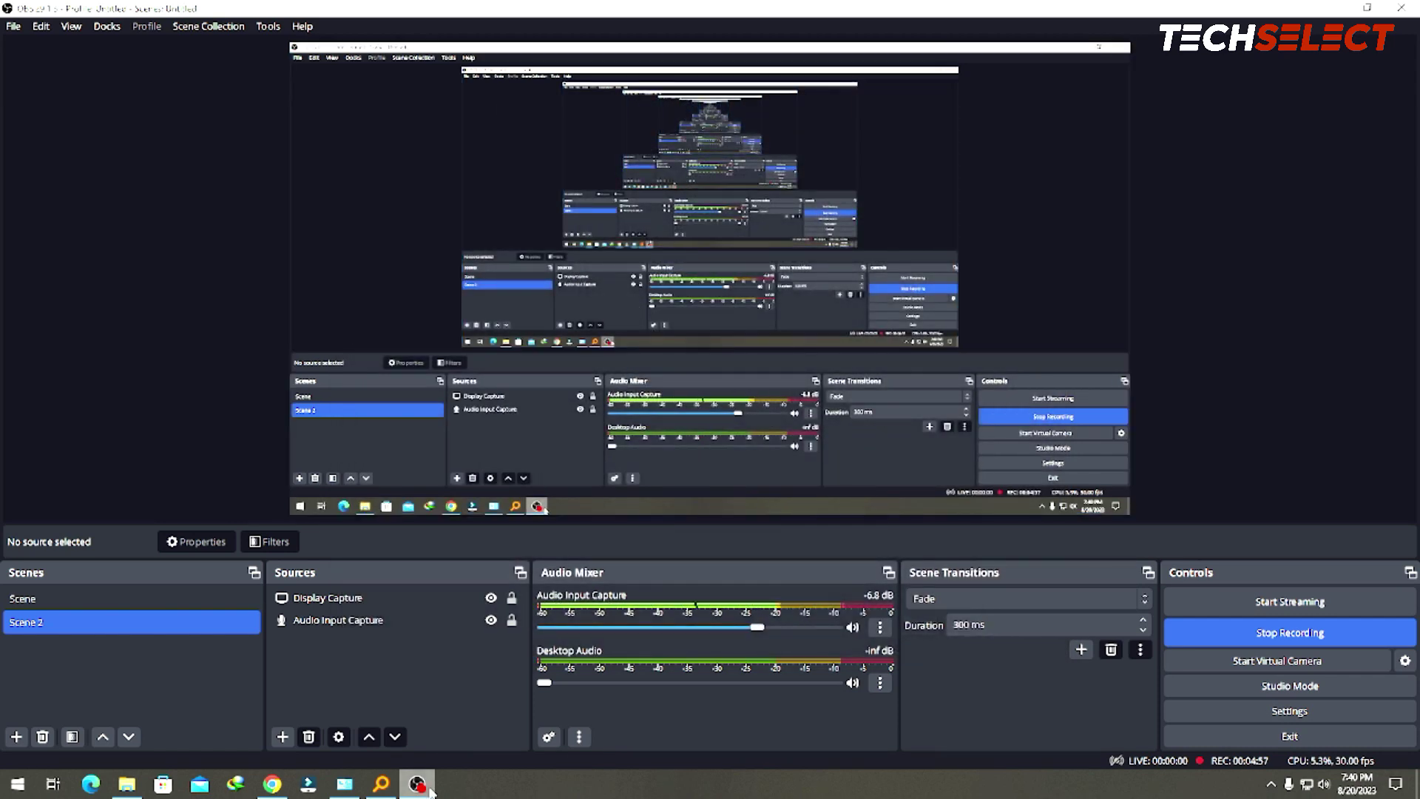
pyautogui.click(273, 784)
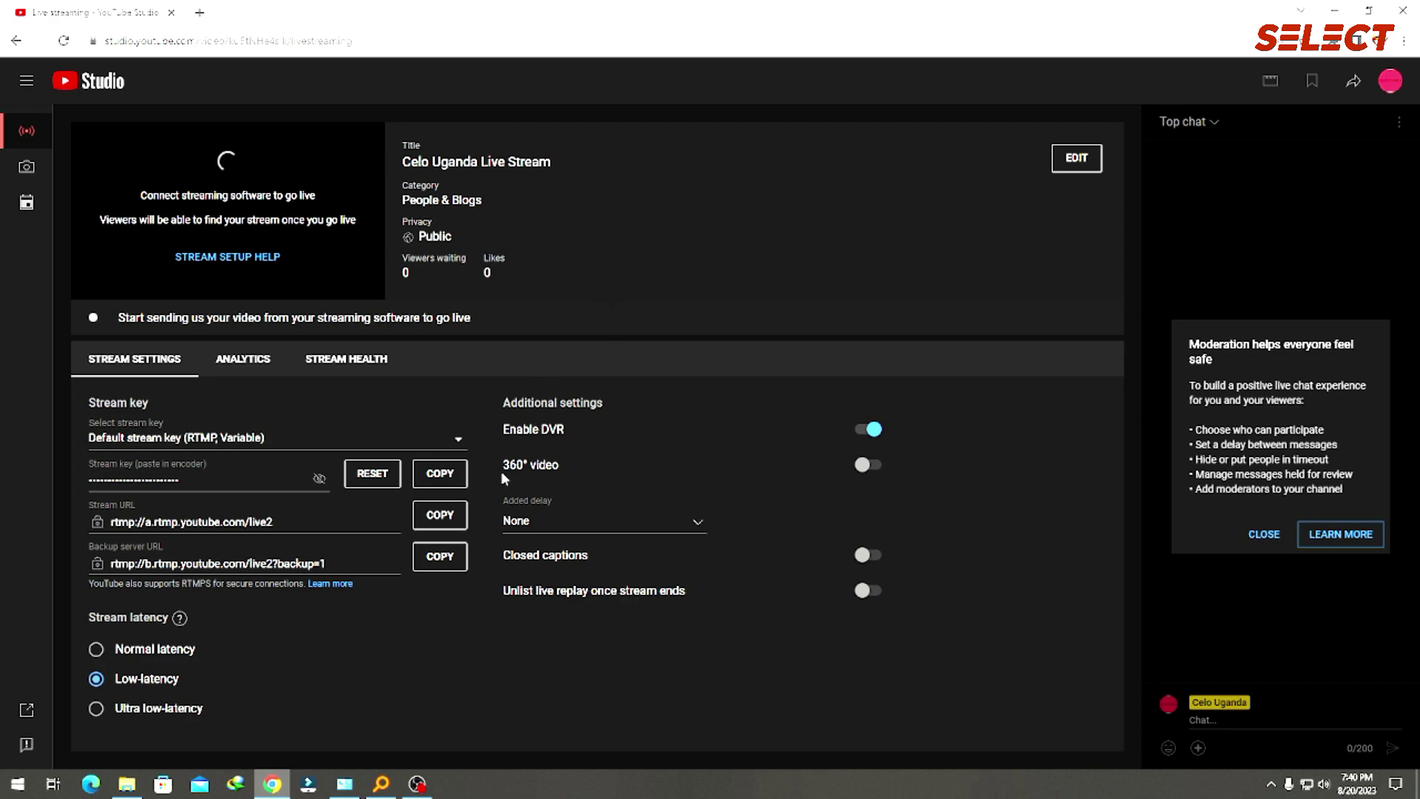
pyautogui.click(418, 786)
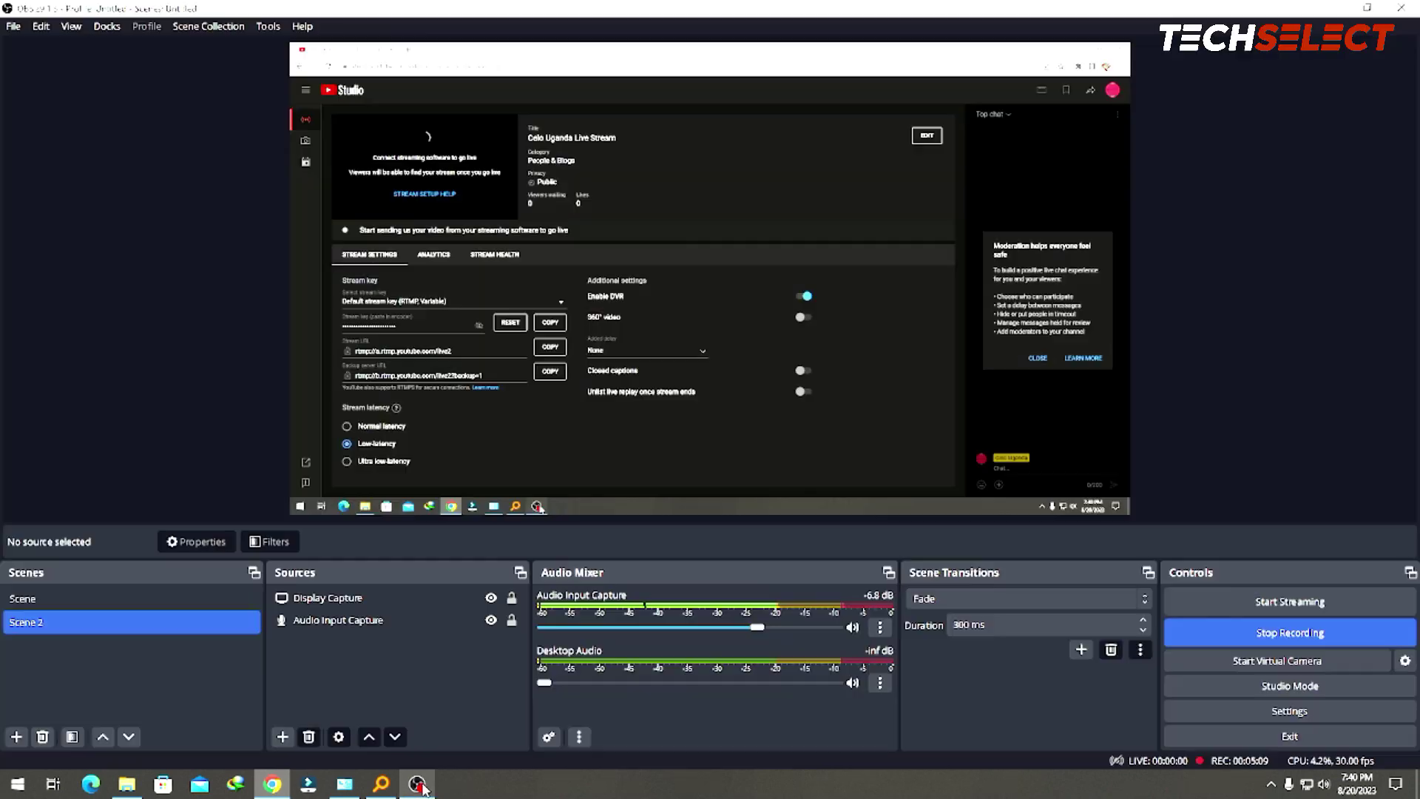
pyautogui.click(418, 786)
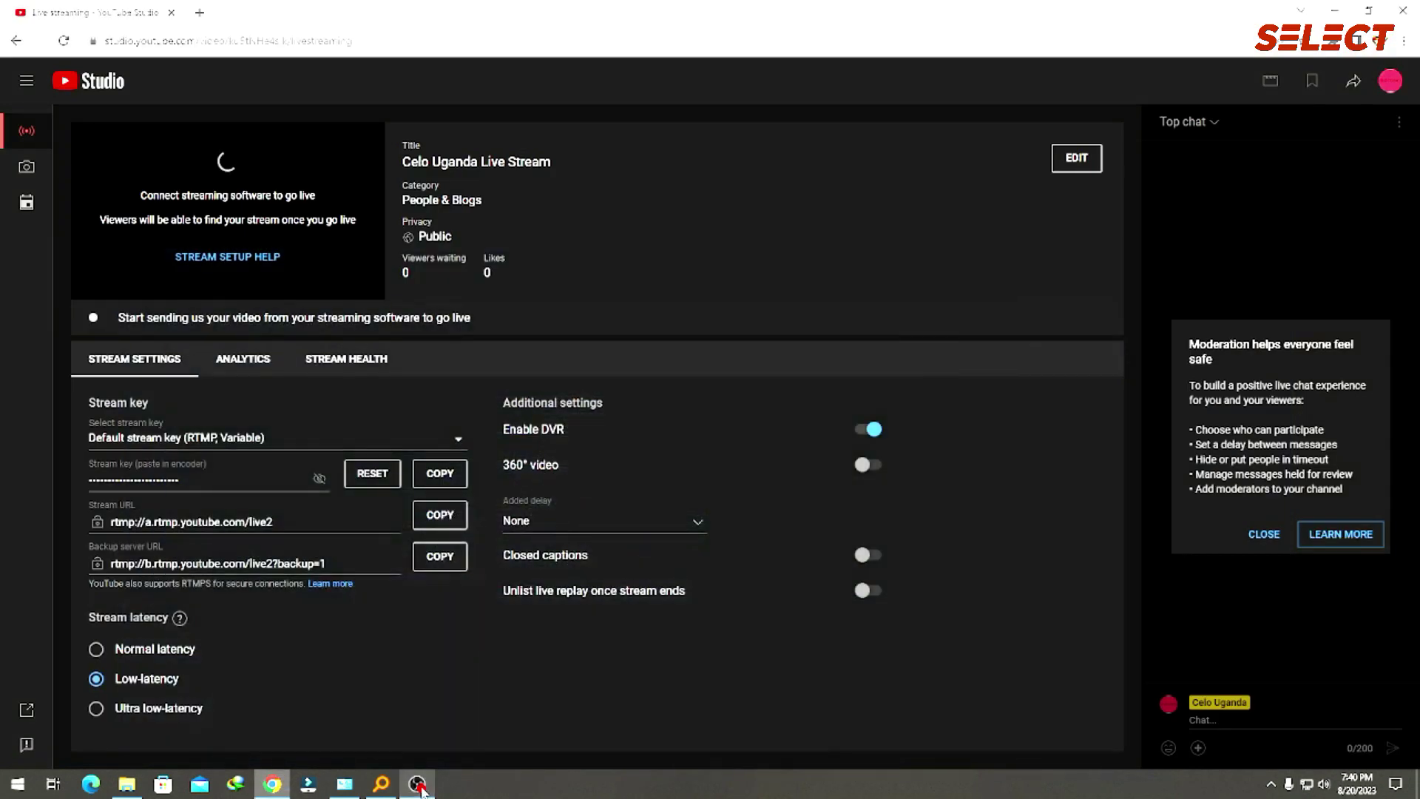
pyautogui.click(418, 786)
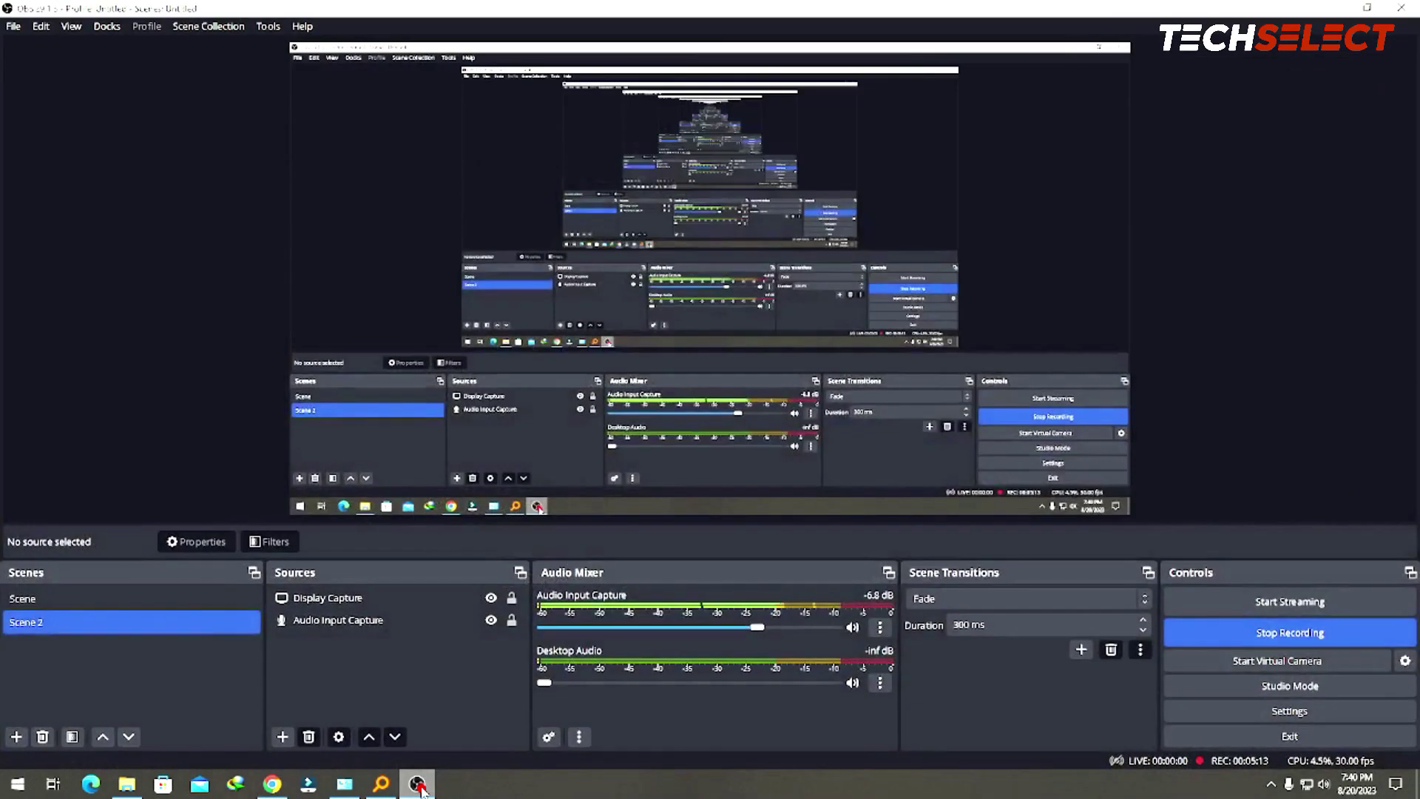
pyautogui.click(1258, 599)
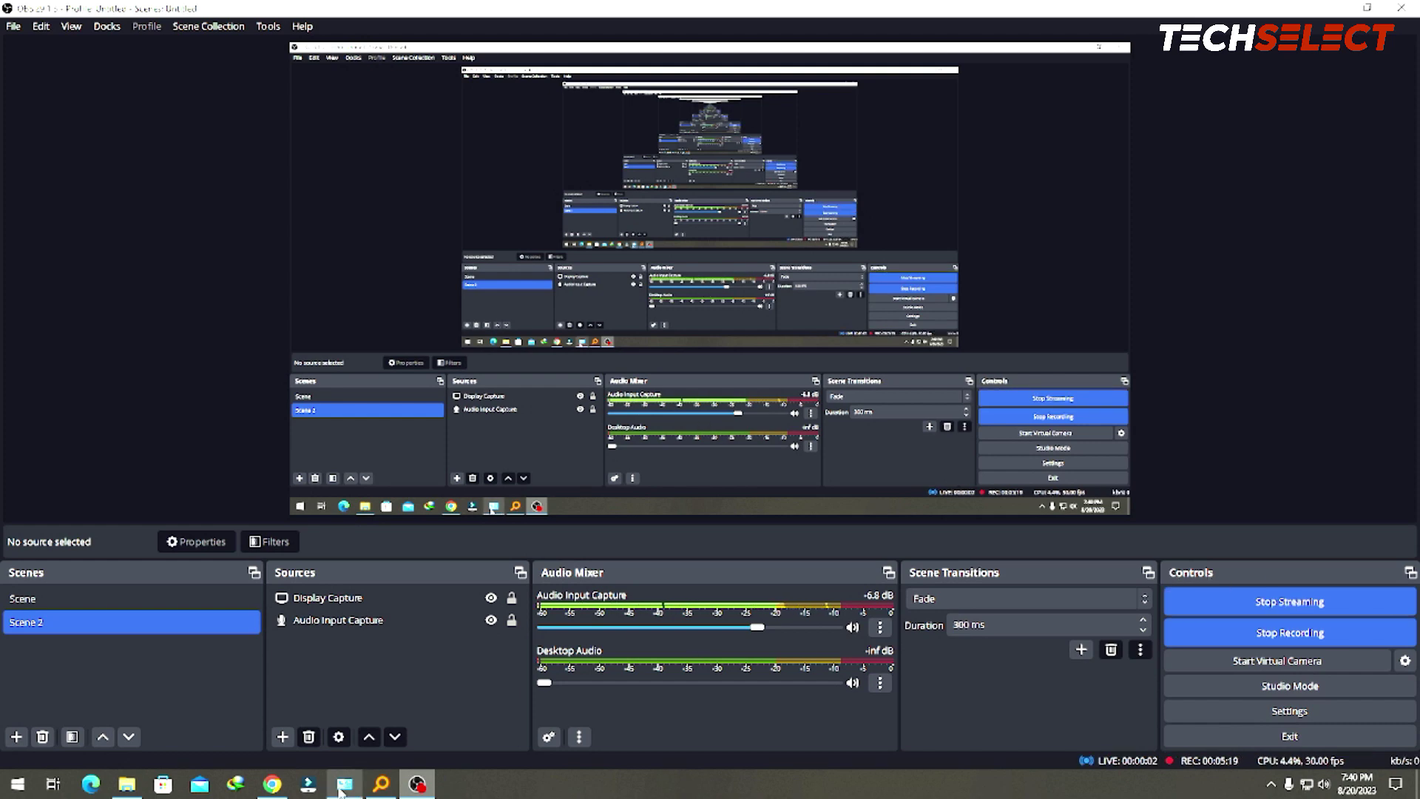
# Switch to YouTube Studio in Chrome to check the incoming live stream.
pyautogui.click(272, 784)
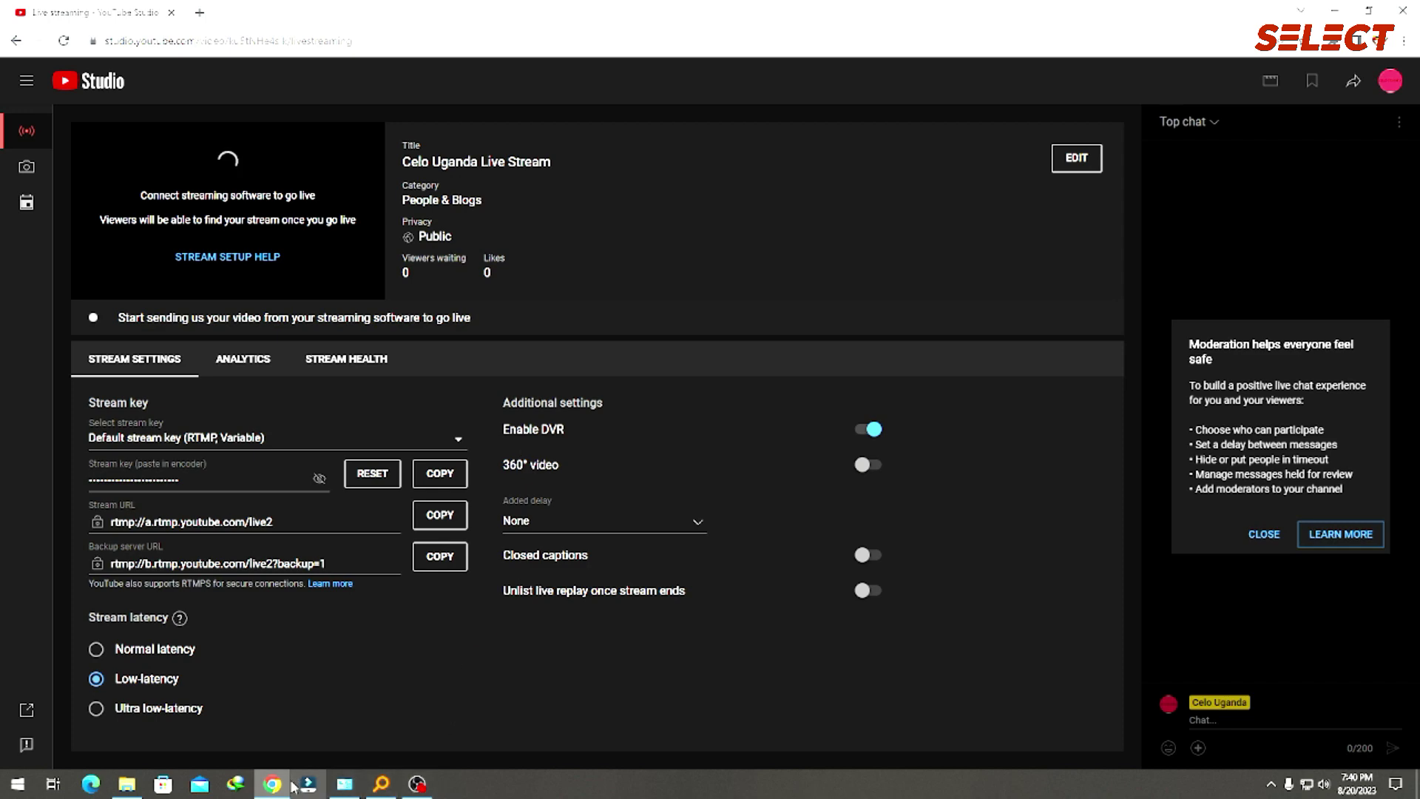
pyautogui.click(419, 782)
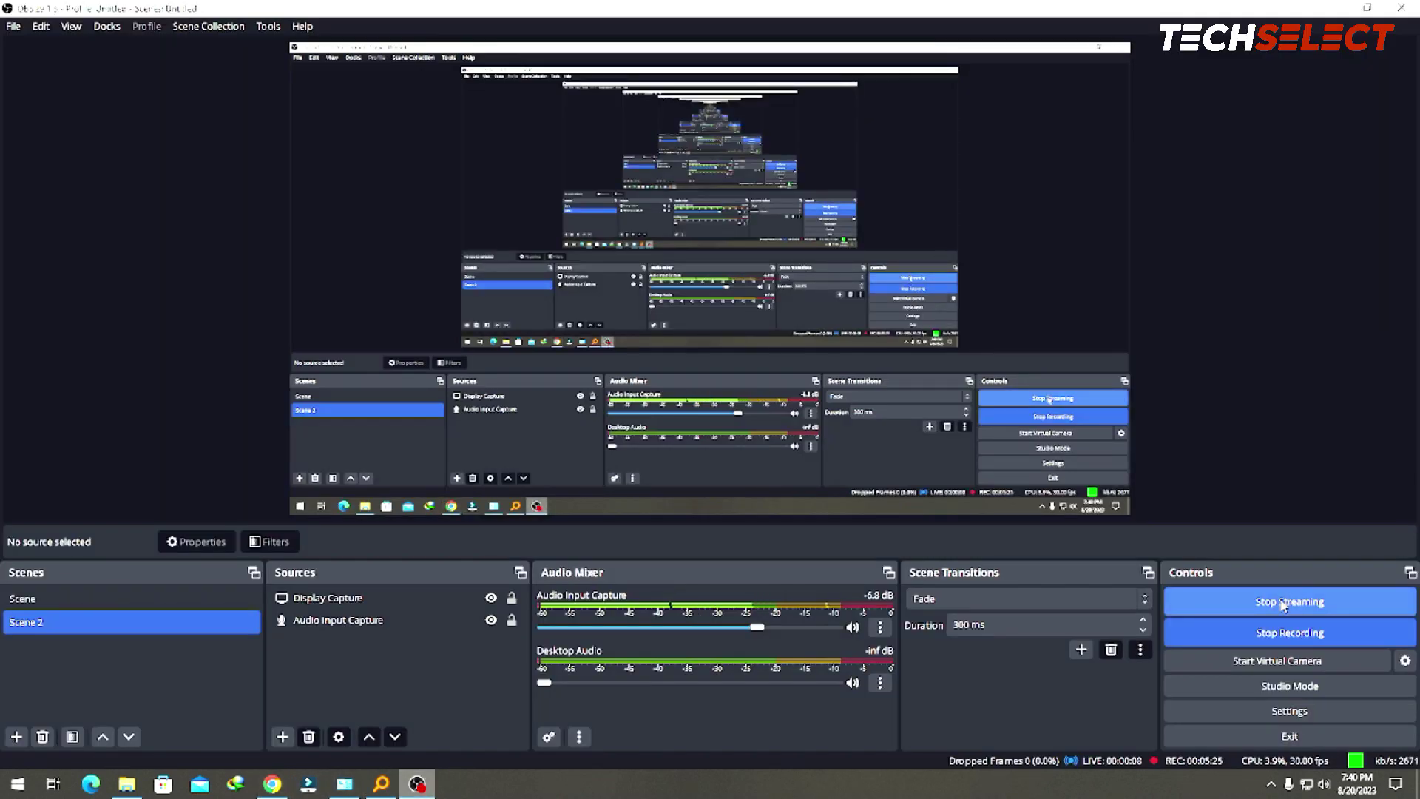
pyautogui.click(1340, 11)
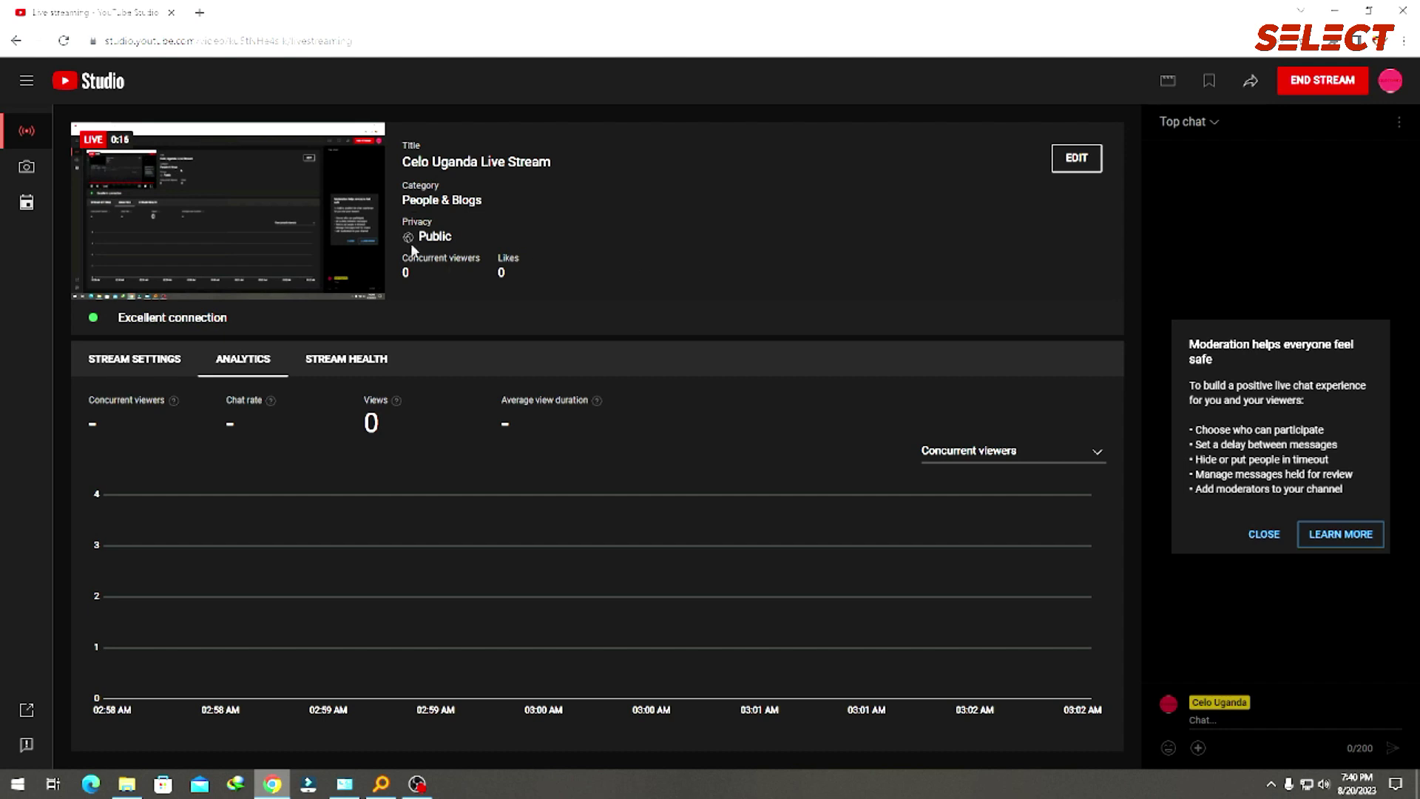
# Review the live stream's Details and Customization settings in YouTube Studio, leaving them without saving.
pyautogui.click(1075, 167)
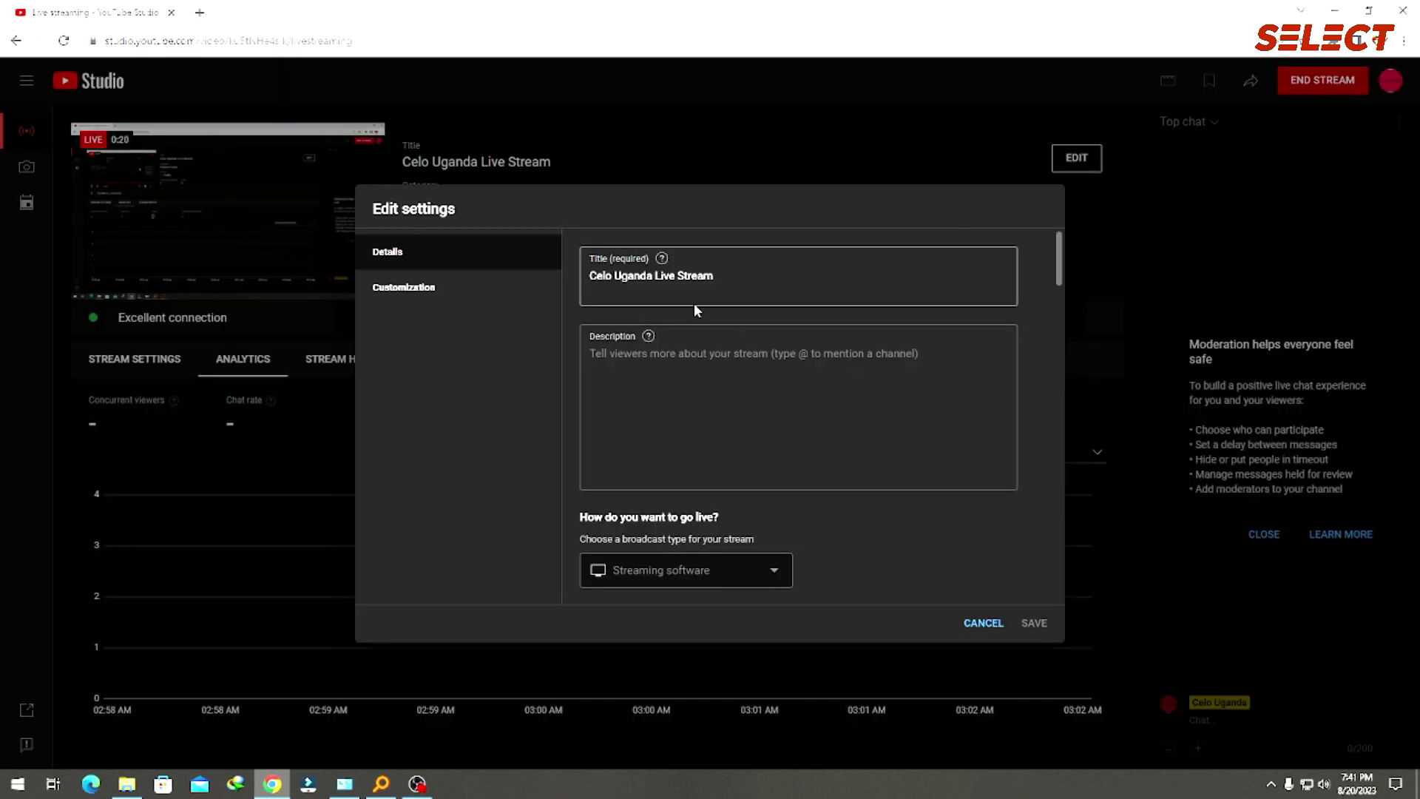
pyautogui.moveTo(739, 284); pyautogui.dragTo(444, 279)
pyautogui.click(437, 285)
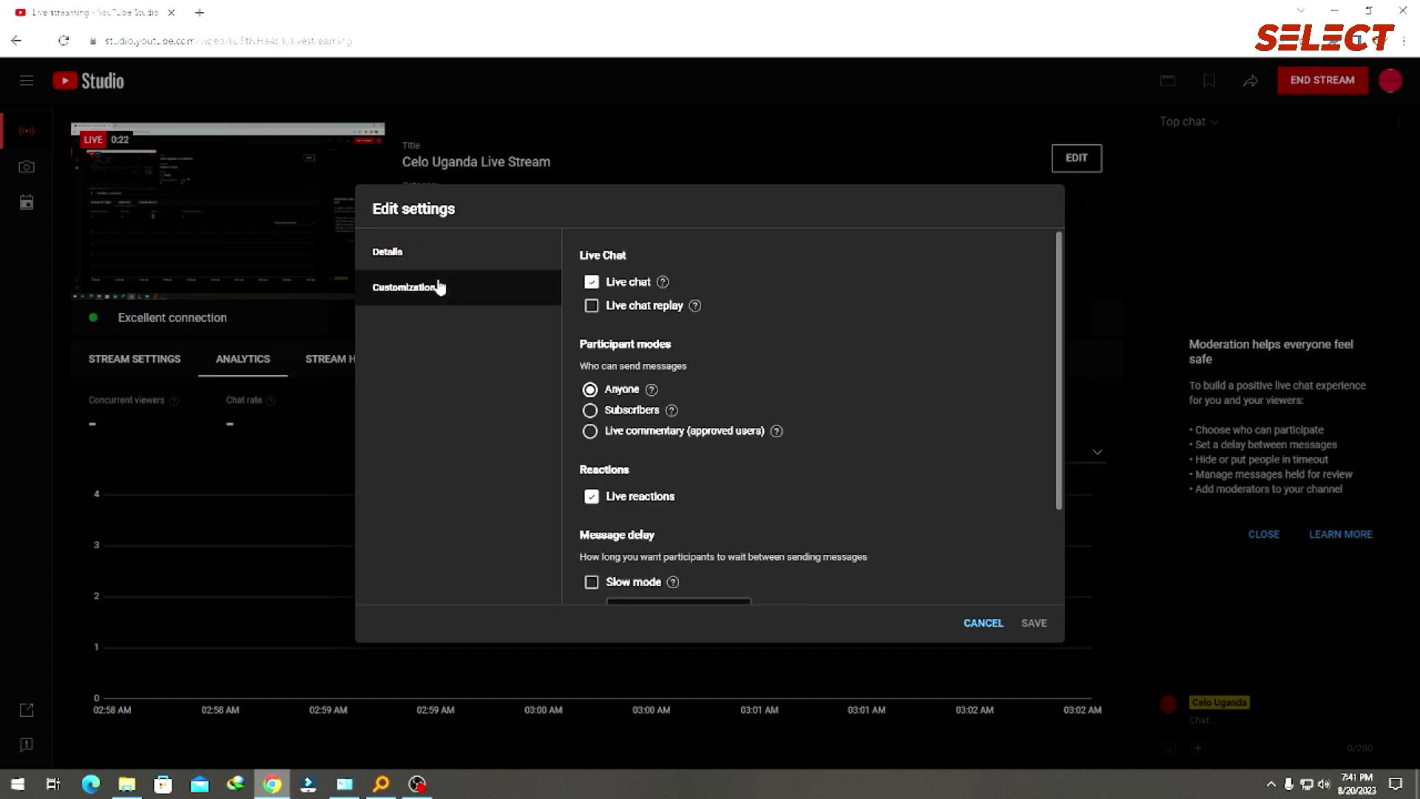
pyautogui.scroll(-1, 810, 320)
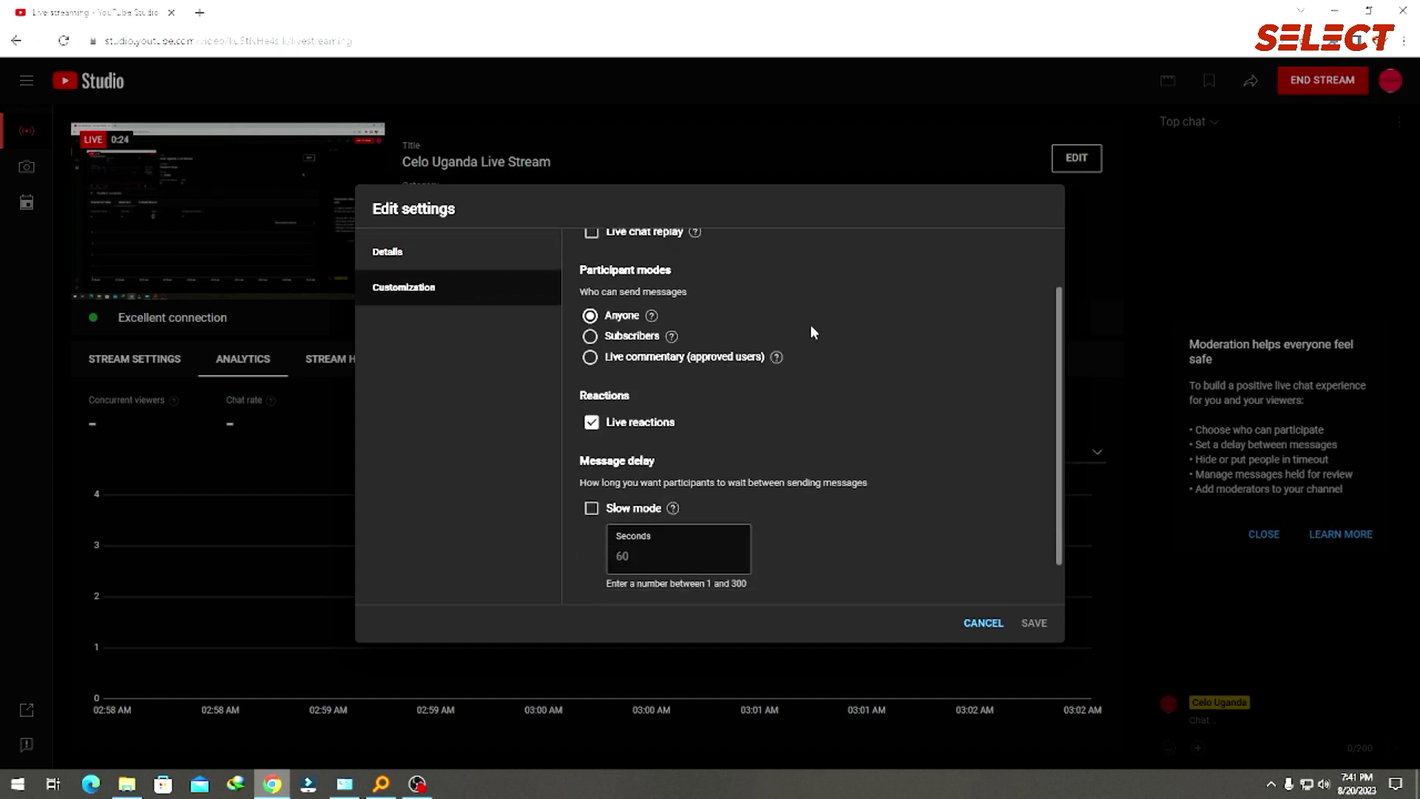
pyautogui.scroll(-1, 826, 330)
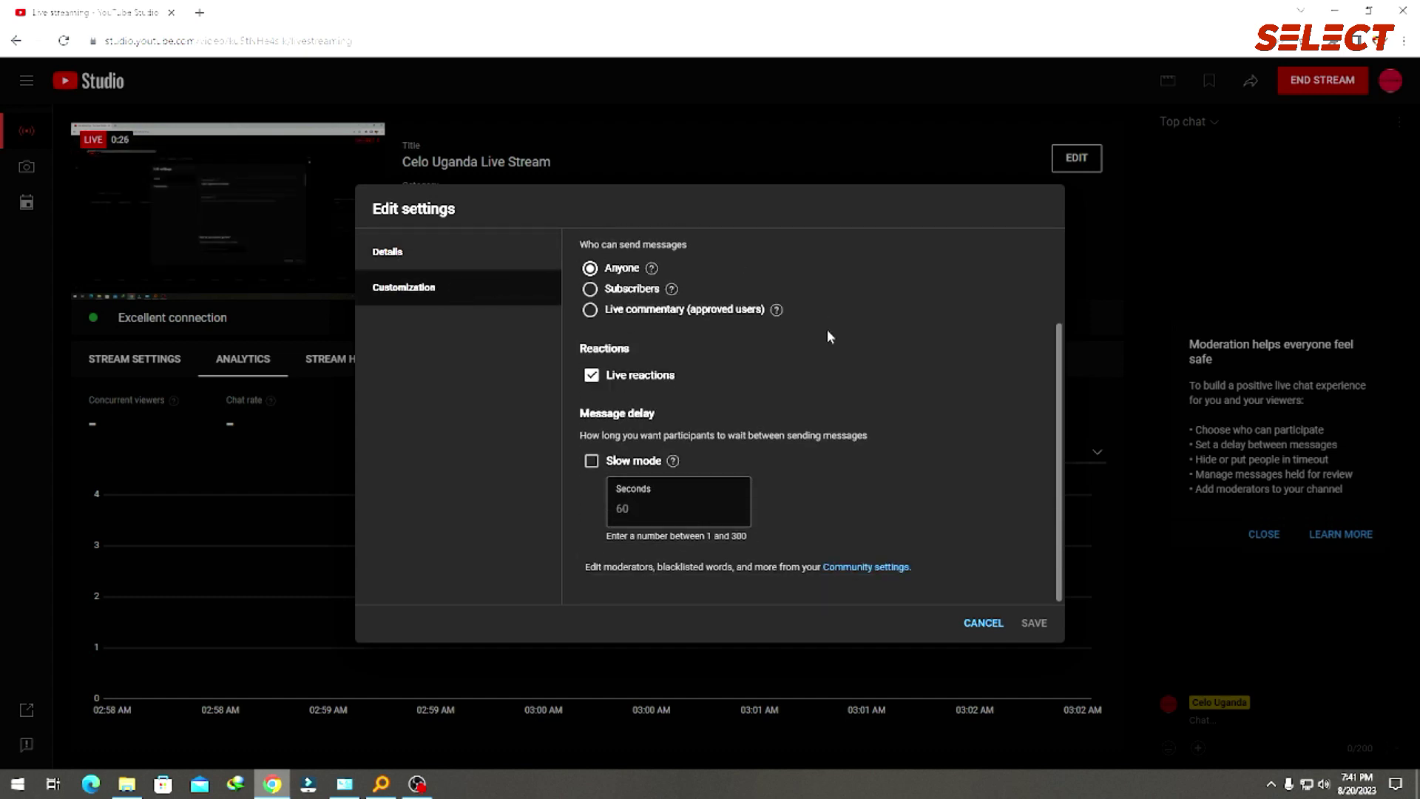
pyautogui.scroll(2, 824, 343)
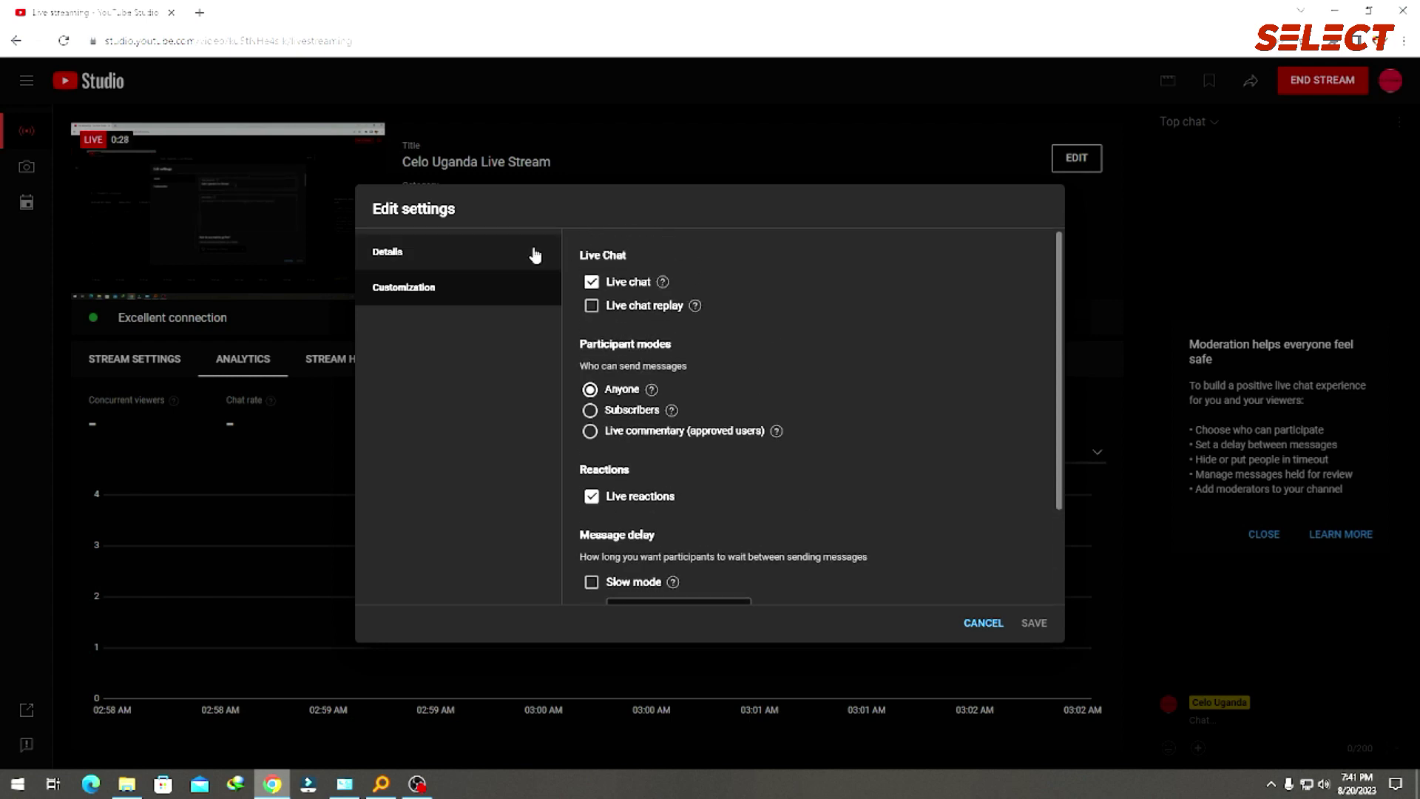
pyautogui.click(458, 247)
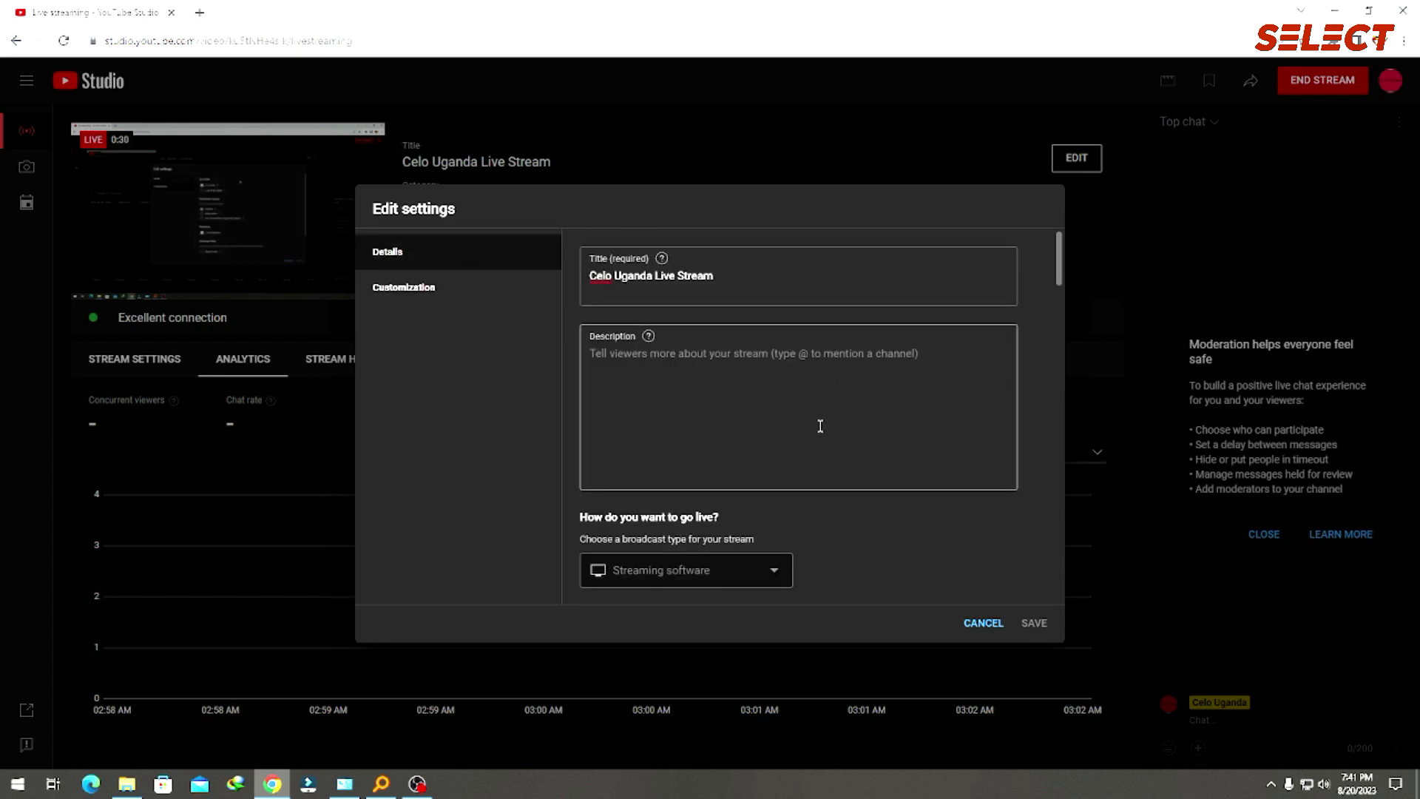
pyautogui.scroll(-2, 813, 444)
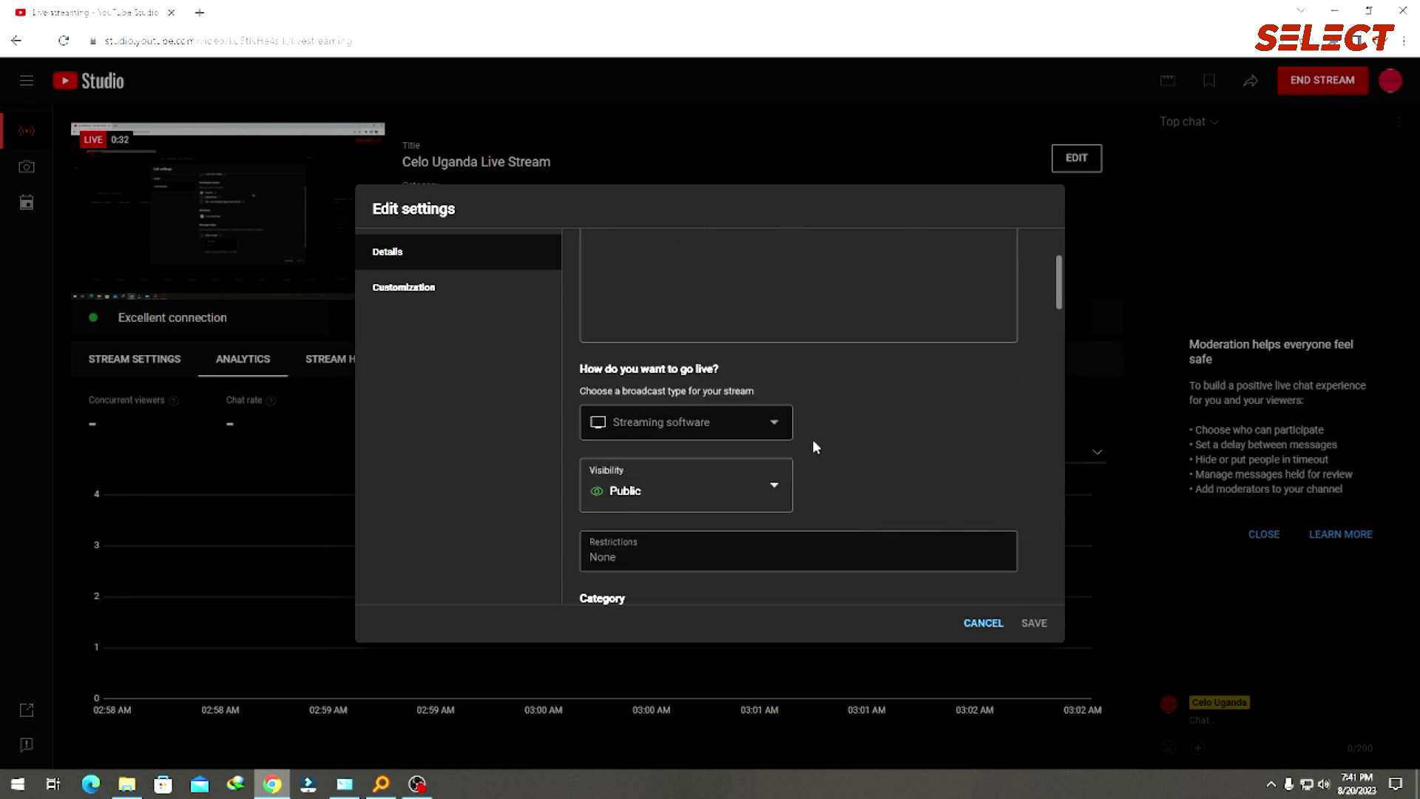
pyautogui.click(970, 636)
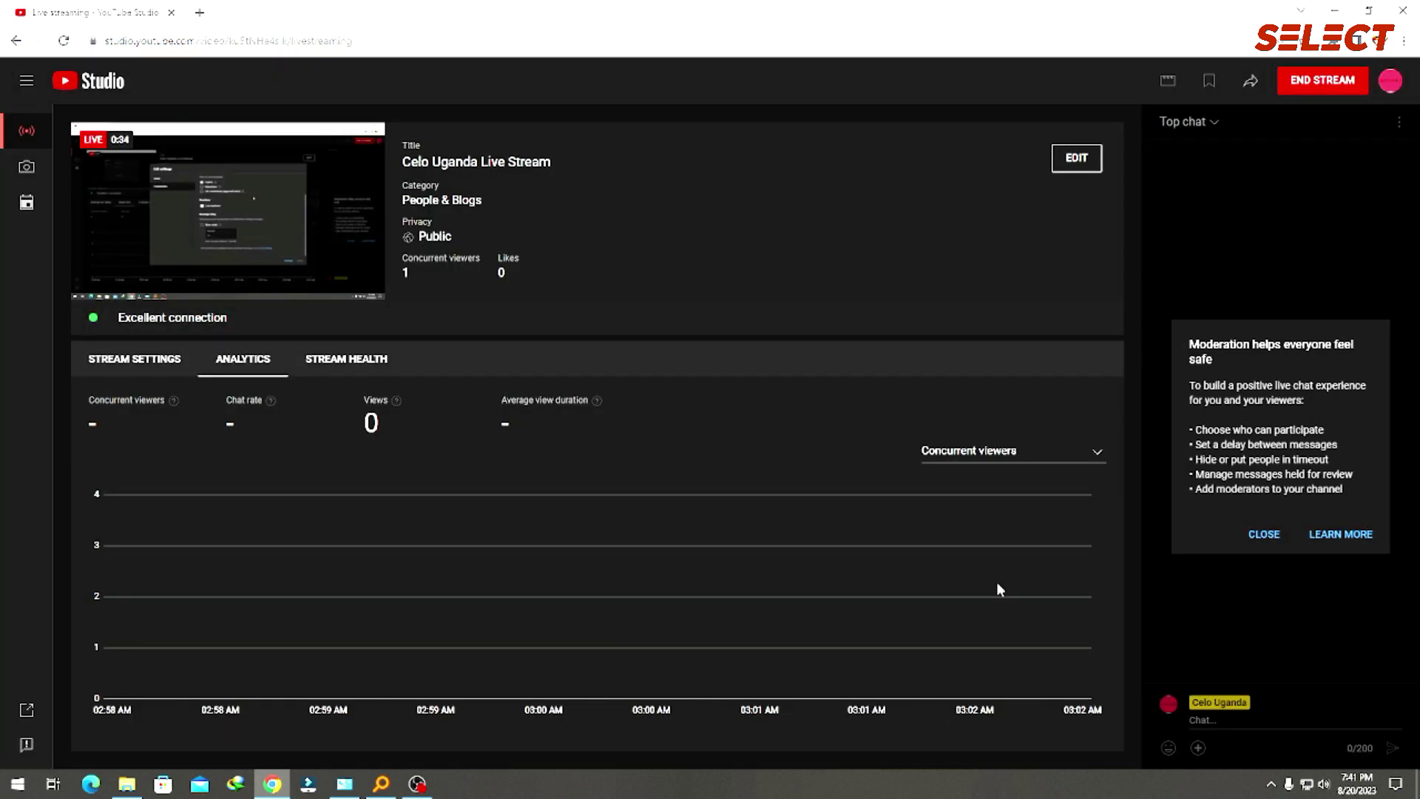
# Dismiss the live chat moderation notice and show the stream settings in the Live Control Room.
pyautogui.click(1266, 532)
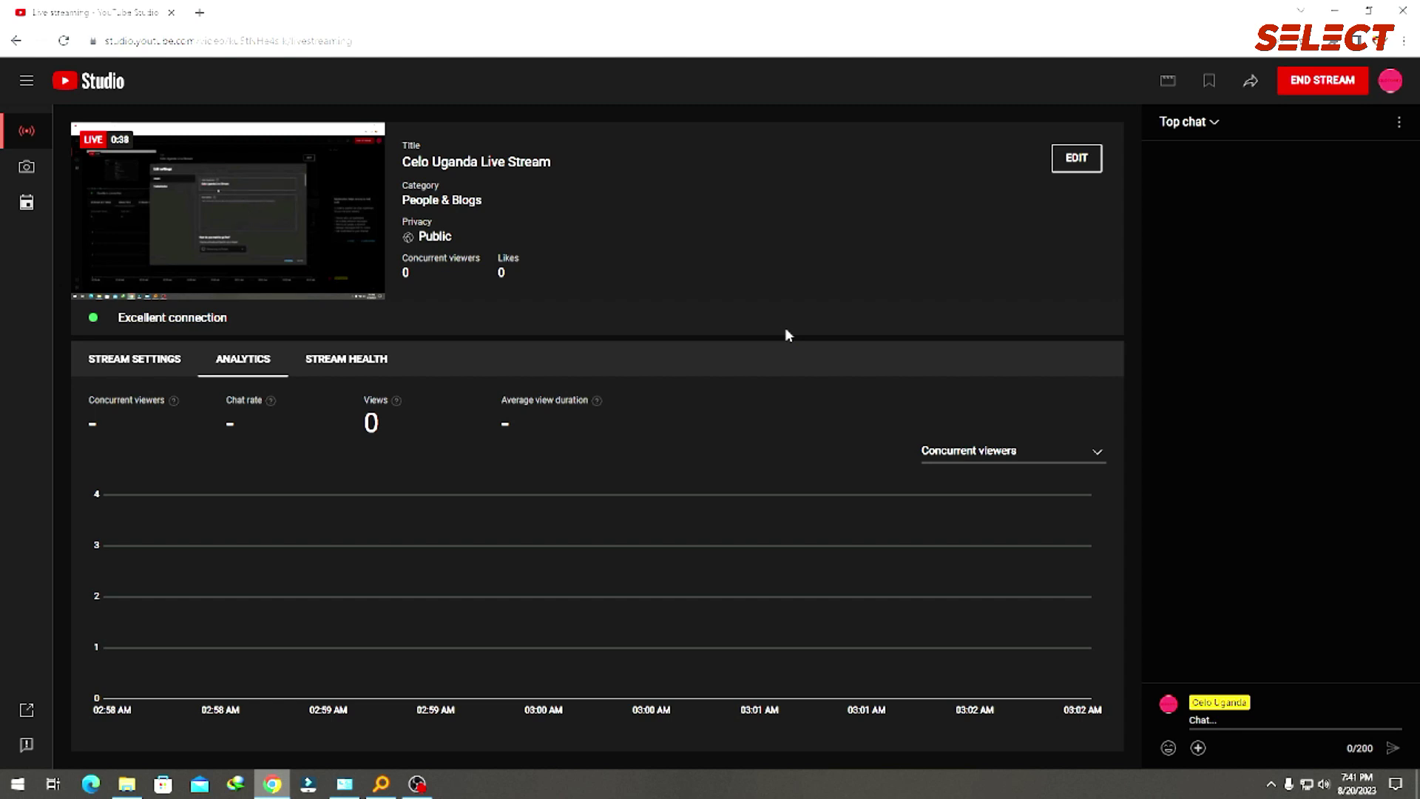
pyautogui.click(172, 359)
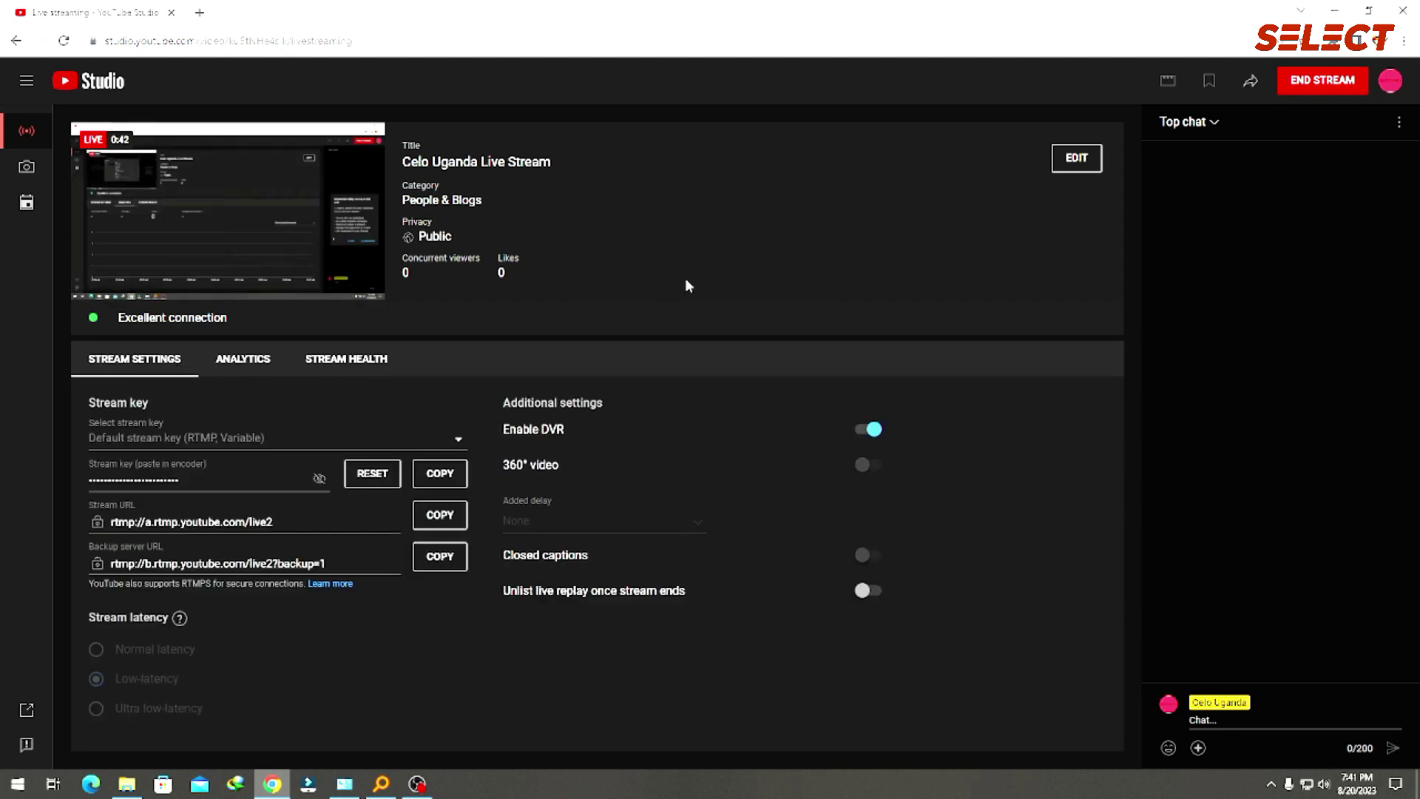
pyautogui.moveTo(260, 212)
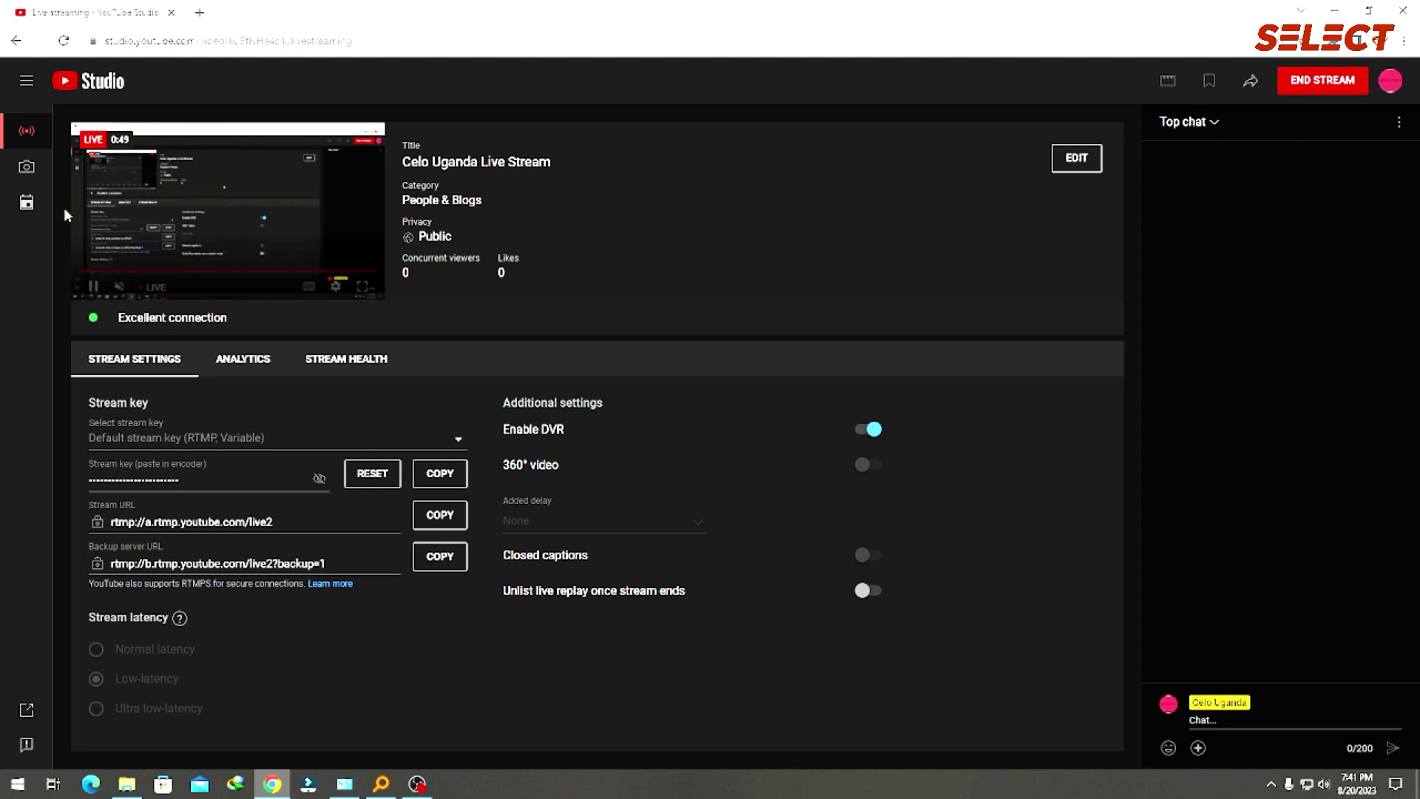
# Open YouTube in a new browser tab and go to the signed-in channel's page.
pyautogui.click(199, 15)
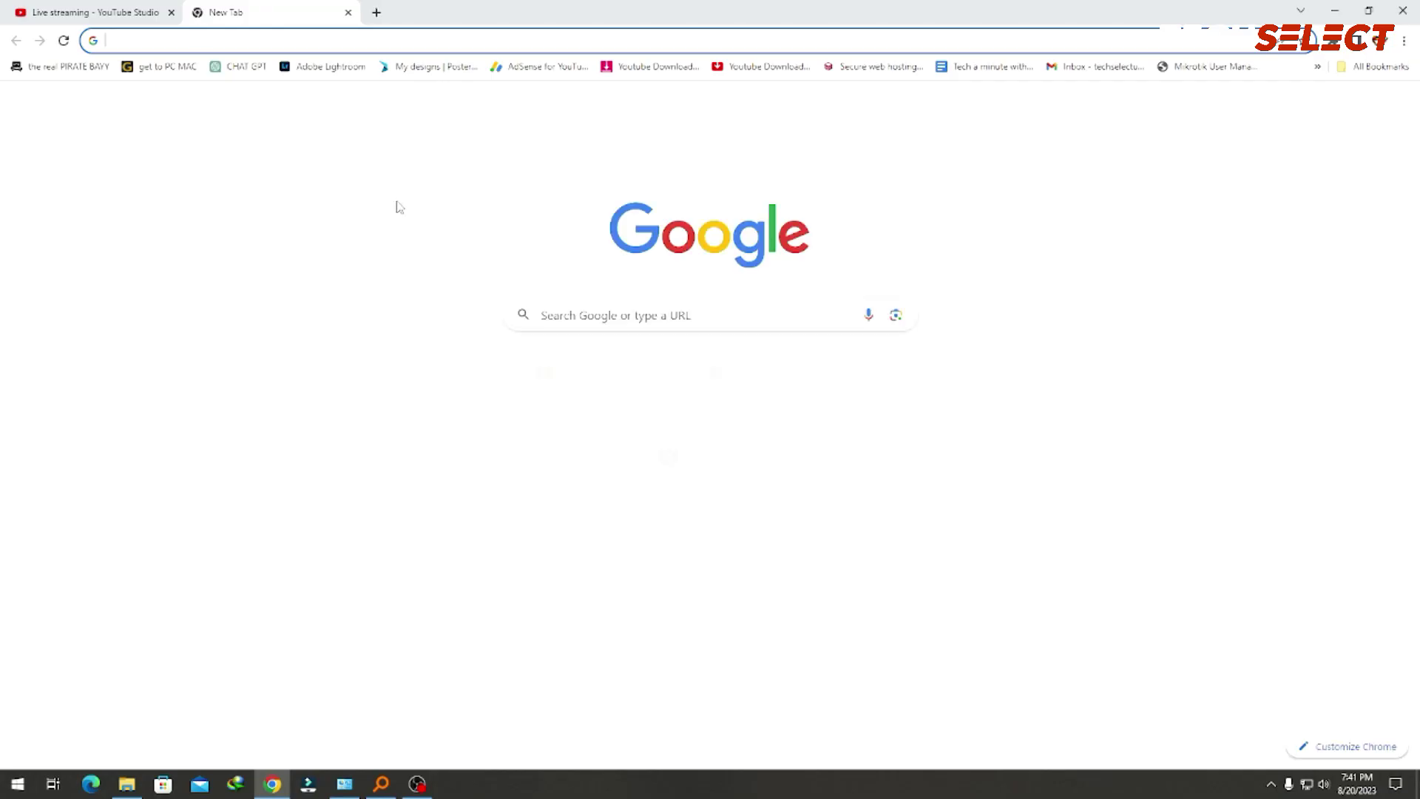
pyautogui.click(544, 359)
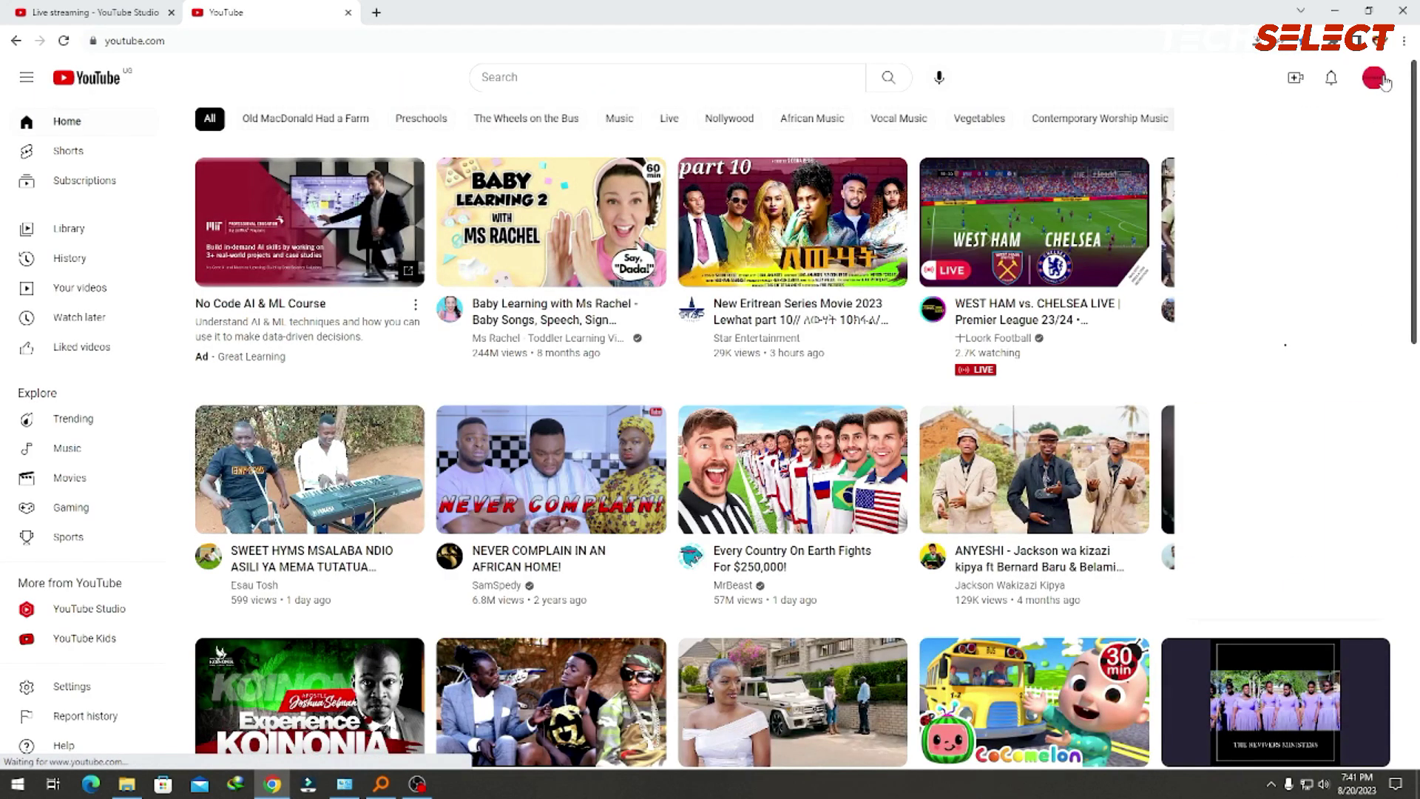
pyautogui.click(1376, 77)
pyautogui.click(1288, 190)
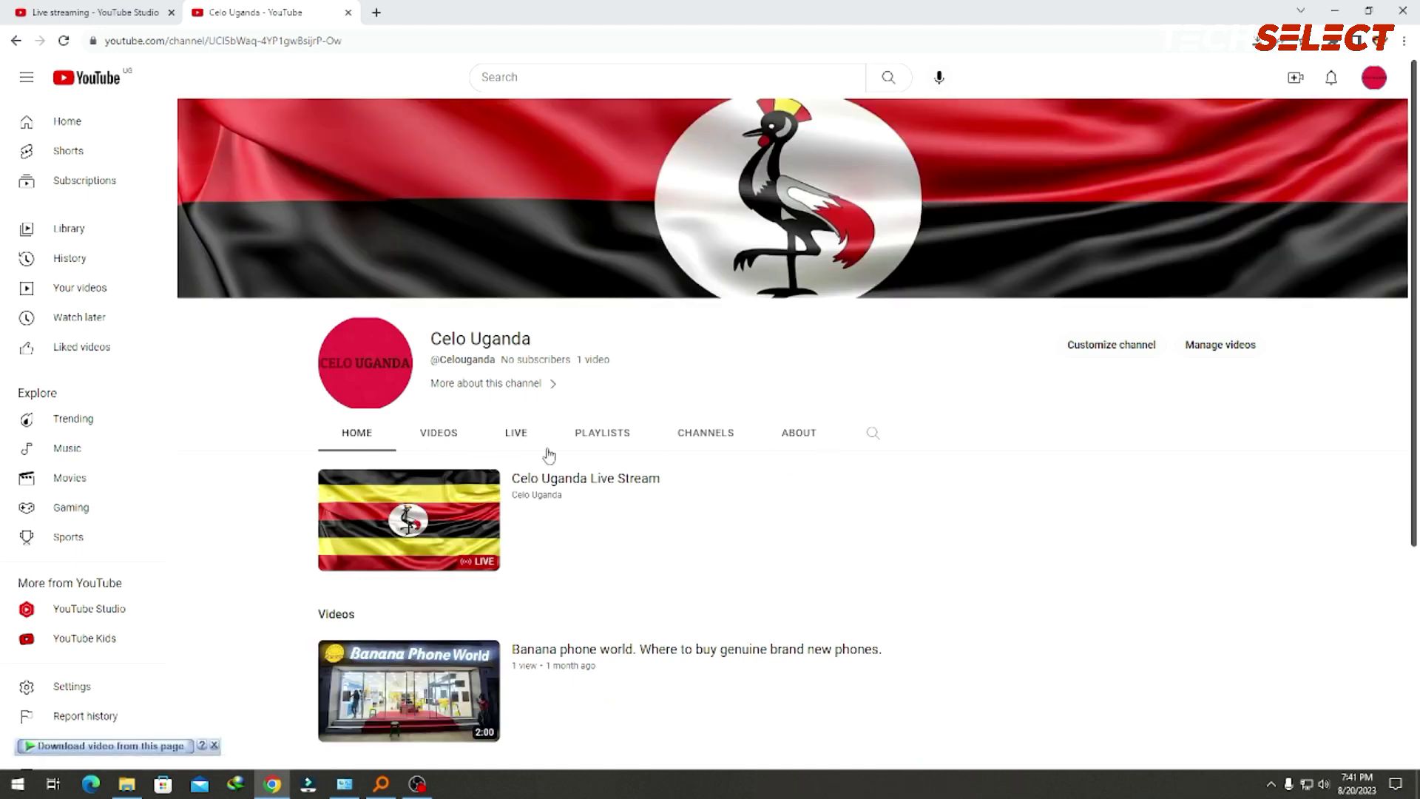
# Open the running live stream from the channel's live videos and pause its playback.
pyautogui.click(514, 434)
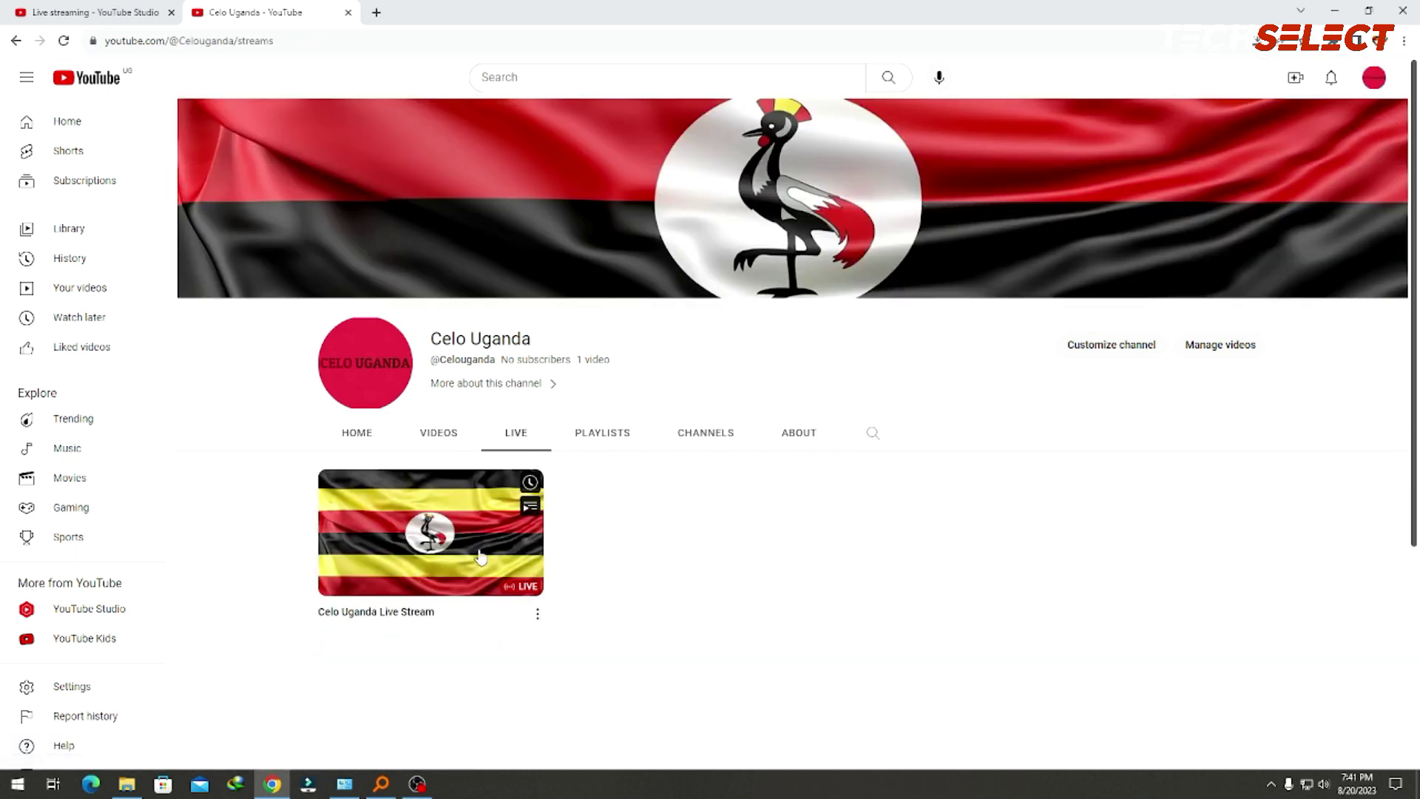
pyautogui.click(412, 518)
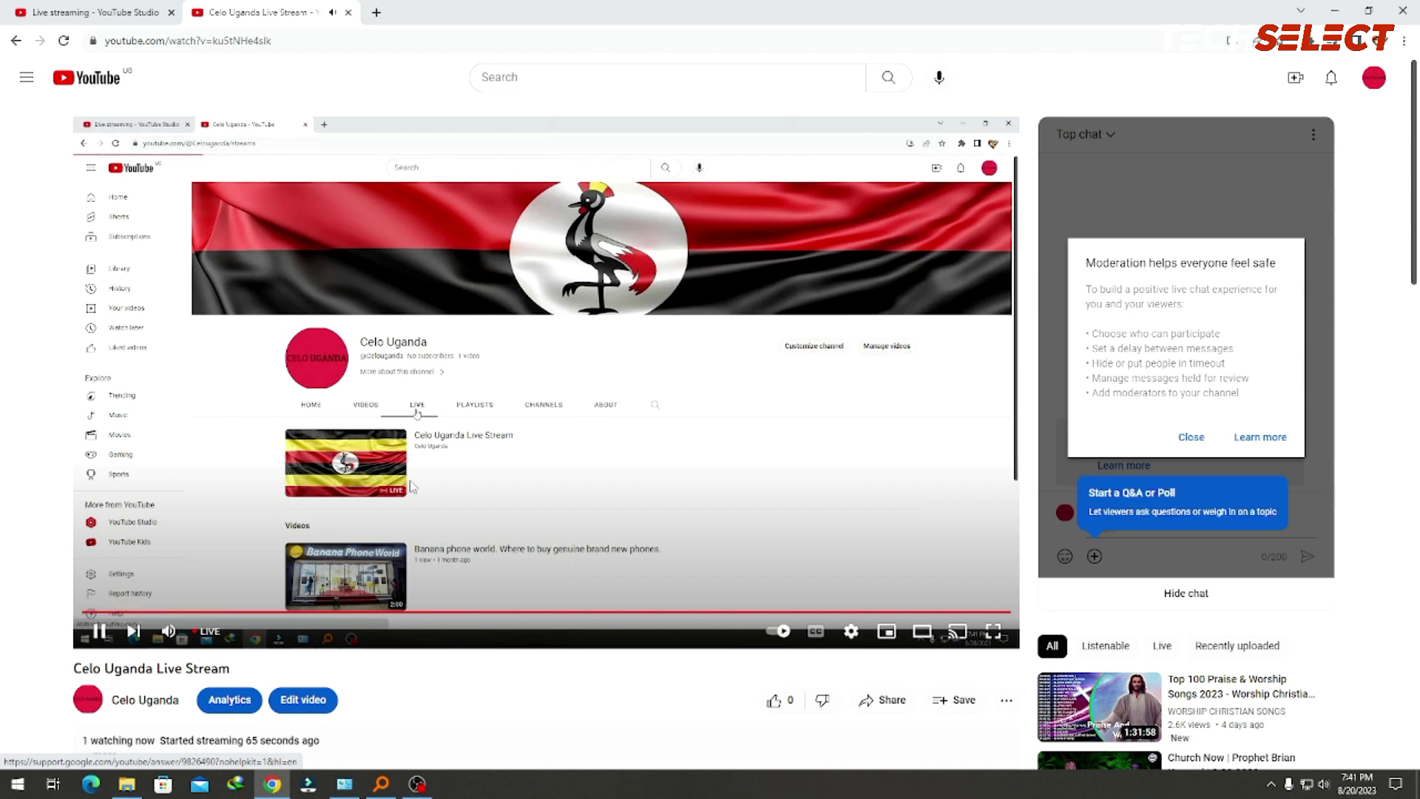
pyautogui.click(585, 363)
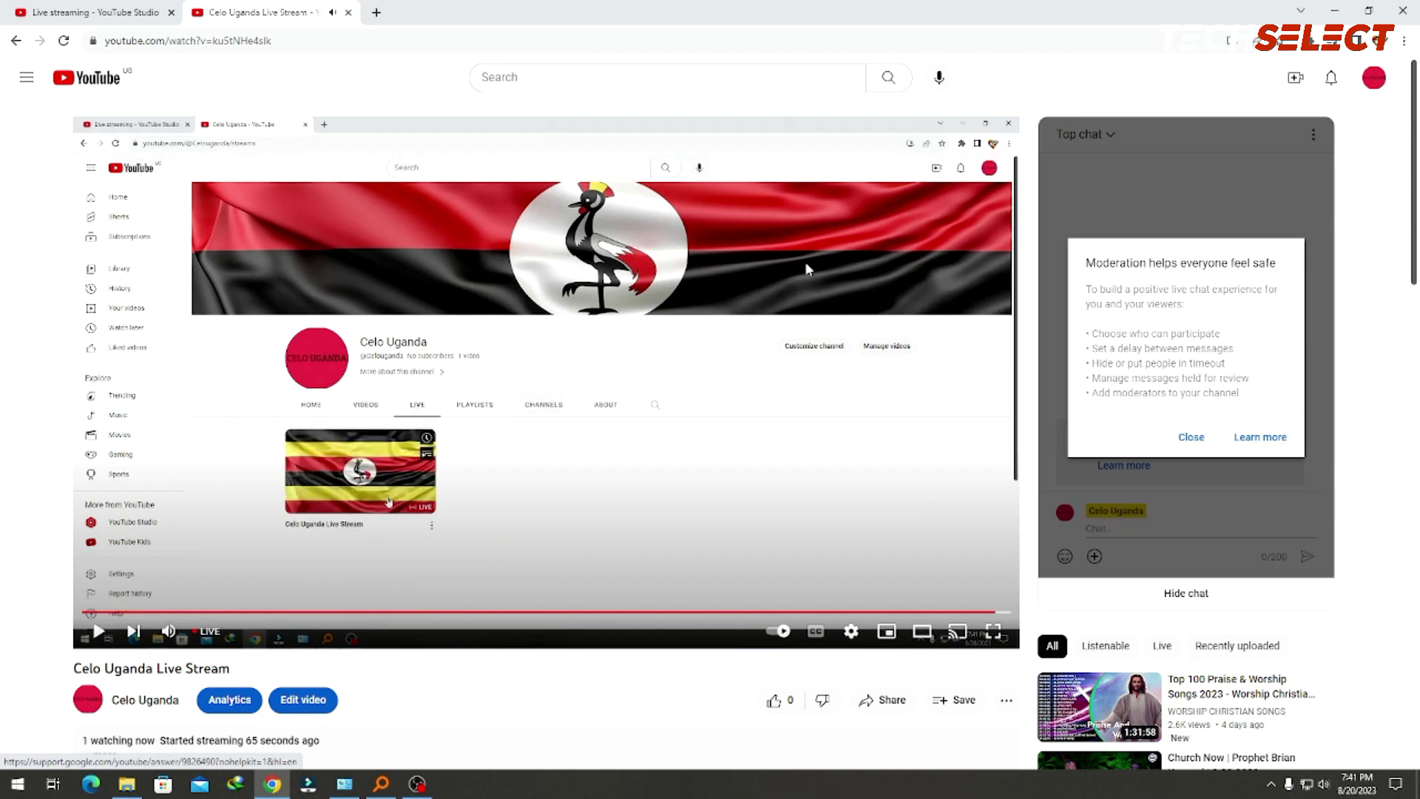
# Return to the YouTube Studio tab, switch to OBS Studio and stop streaming.
pyautogui.click(61, 7)
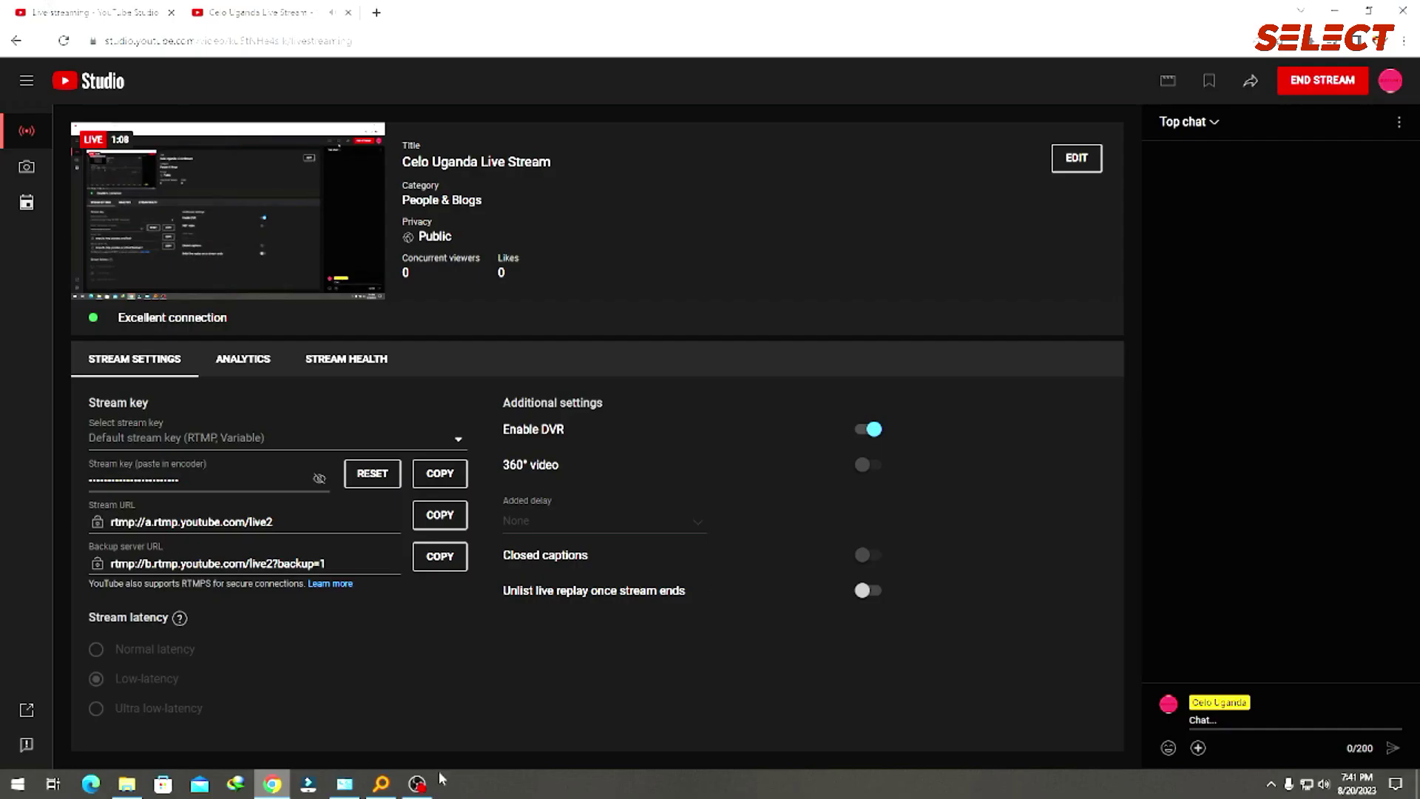
pyautogui.click(417, 784)
pyautogui.click(1297, 600)
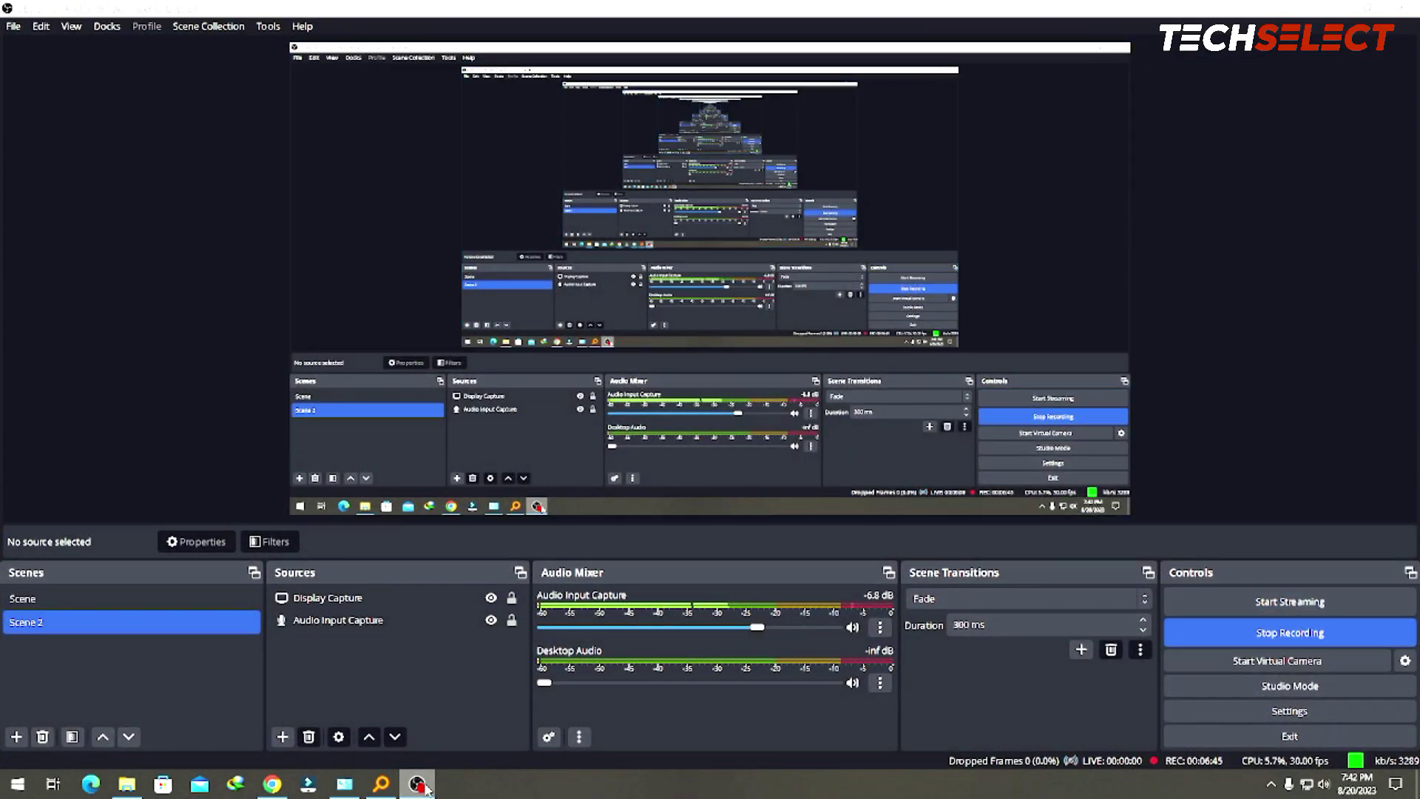
# Switch to YouTube Studio in Chrome, dismiss the stream marker tip and view the stream's edit settings without saving.
pyautogui.click(272, 784)
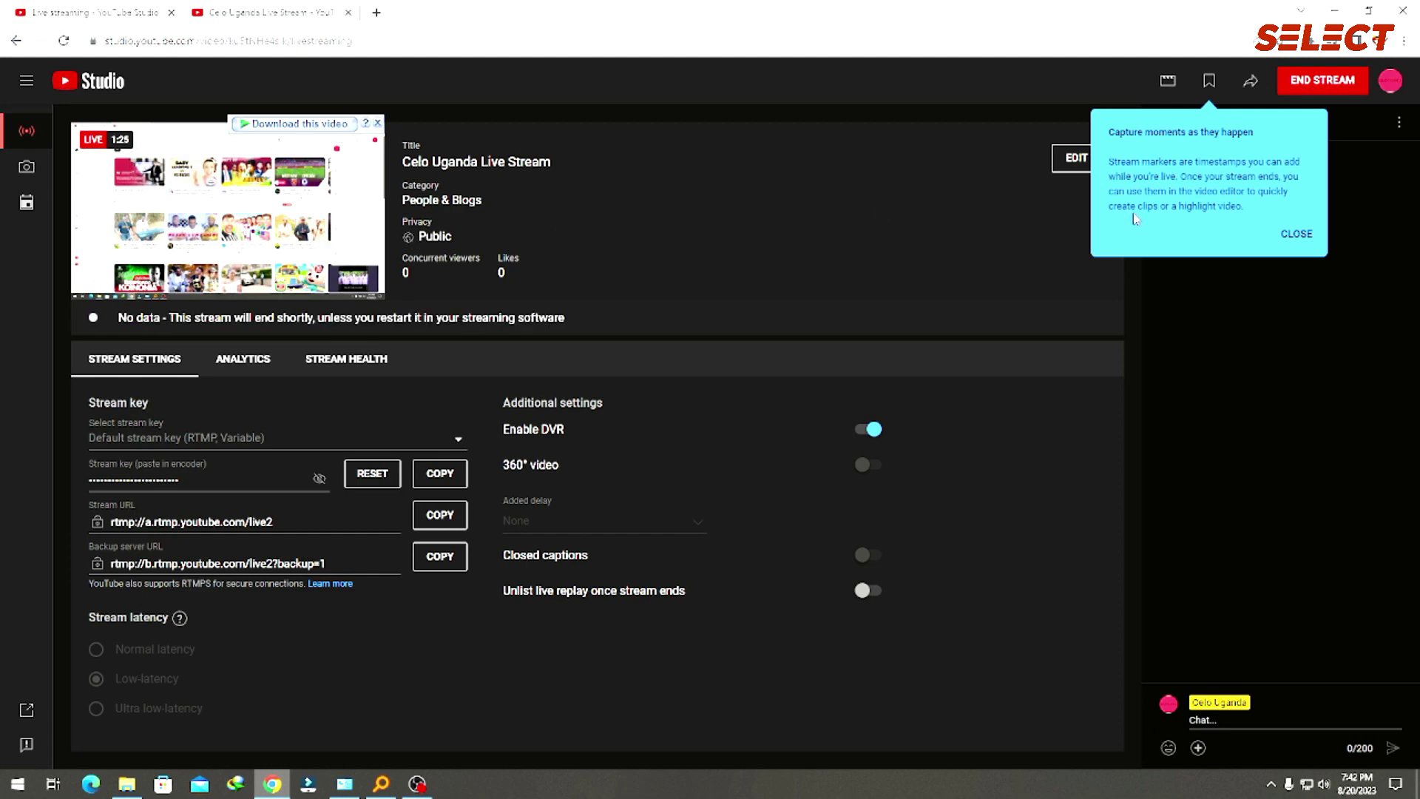
pyautogui.click(1295, 234)
pyautogui.click(1078, 165)
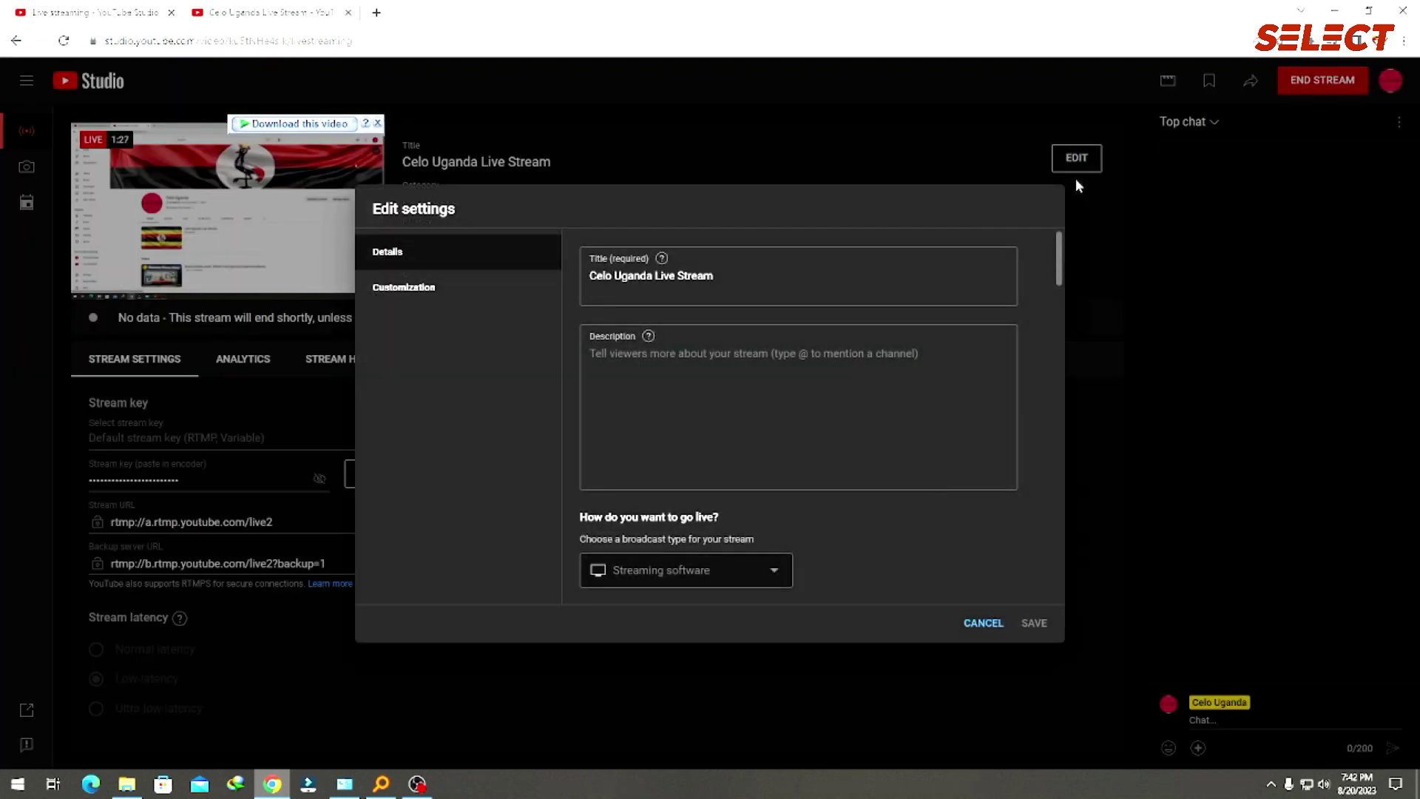
pyautogui.click(983, 623)
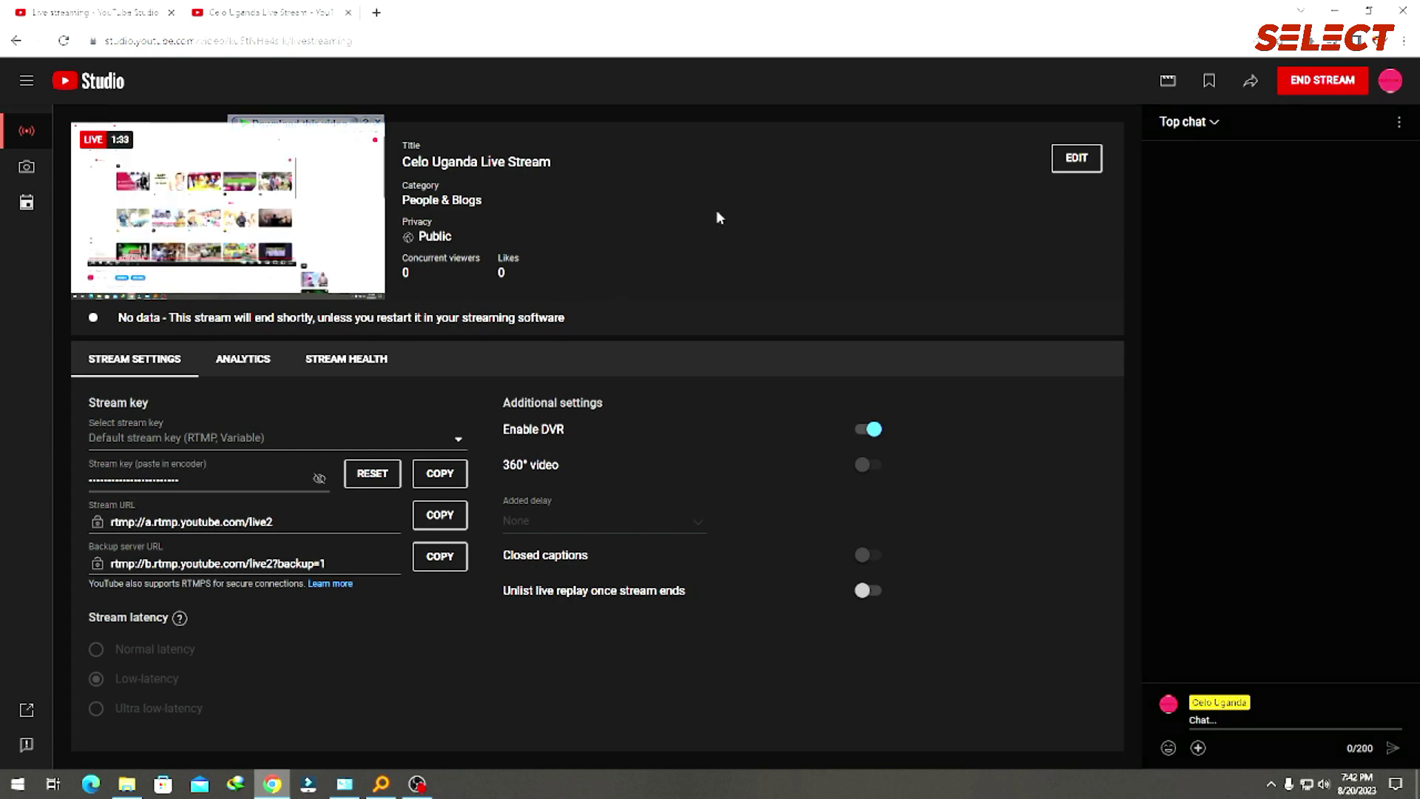
# End the live stream in YouTube Studio and switch back to OBS Studio.
pyautogui.click(1303, 83)
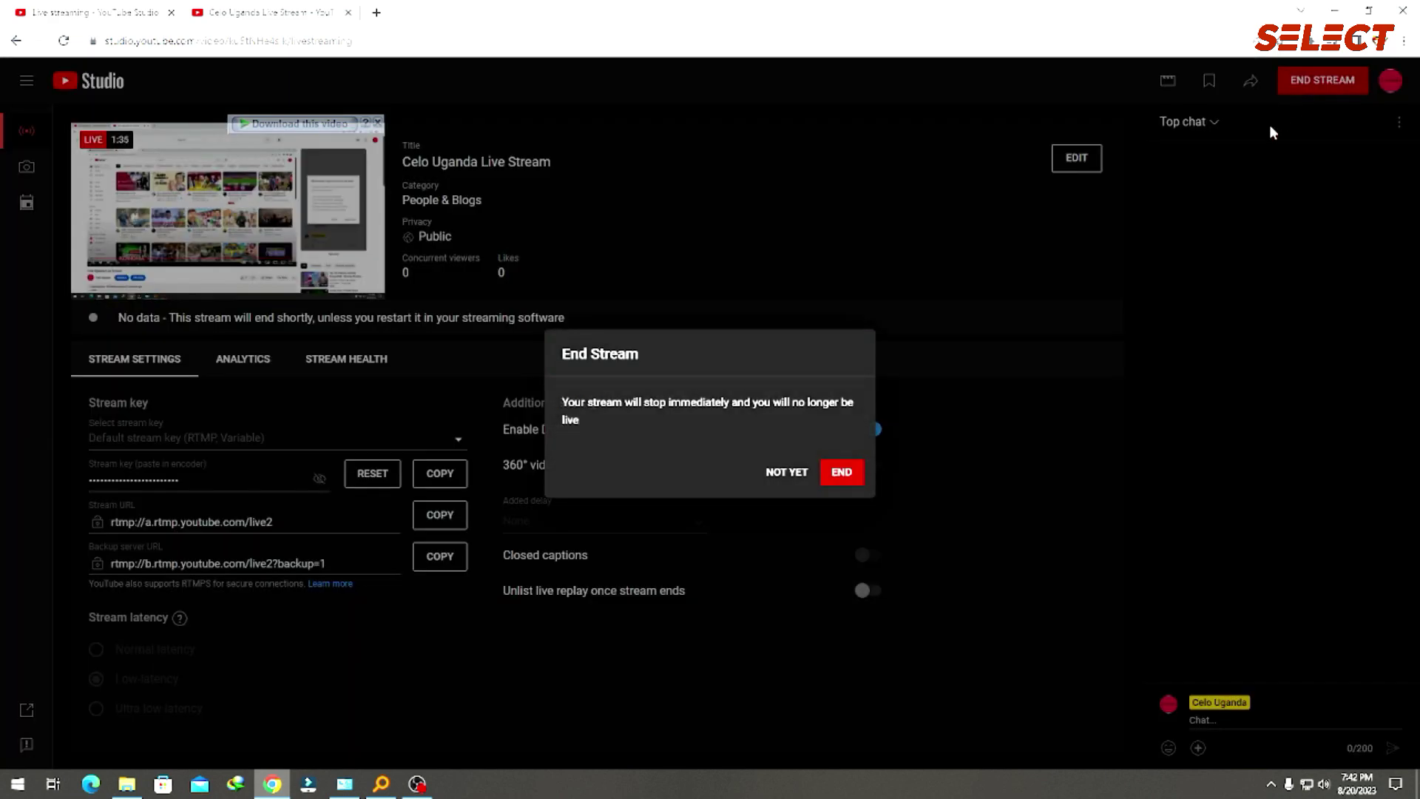
pyautogui.click(841, 473)
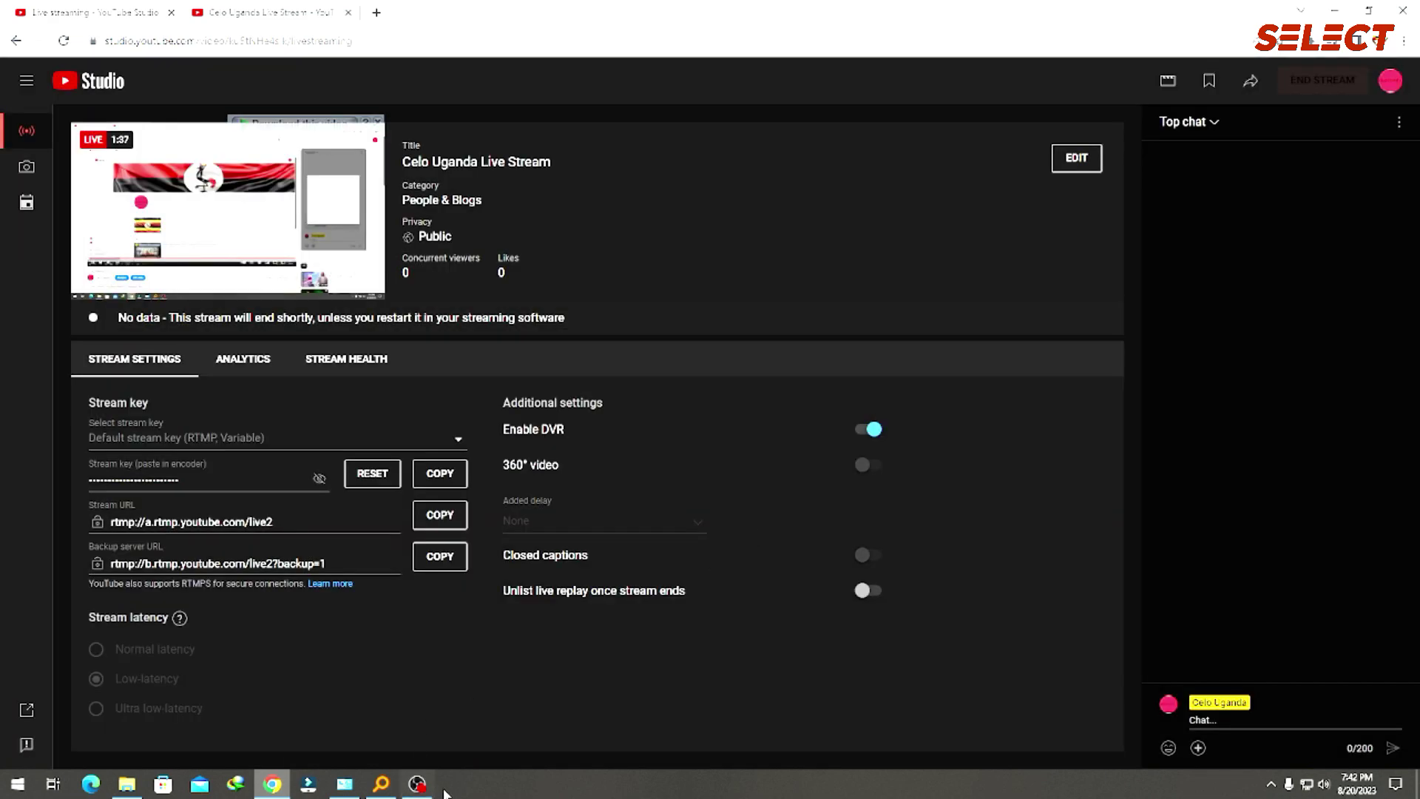
pyautogui.hotkey('alt', 'Tab')
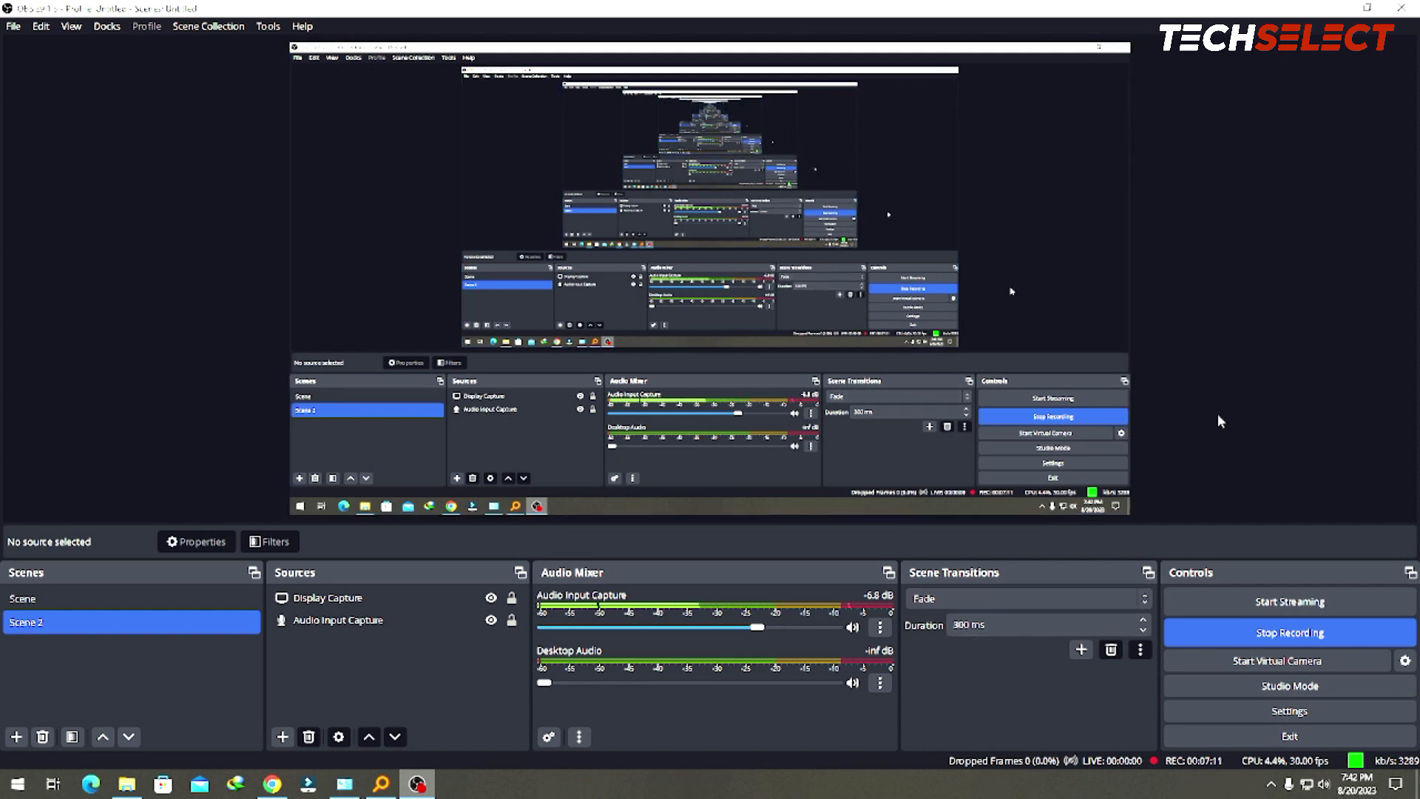
# Review the Stream, Output and Audio pages of the OBS settings, and close the settings without changing anything.
pyautogui.click(1303, 711)
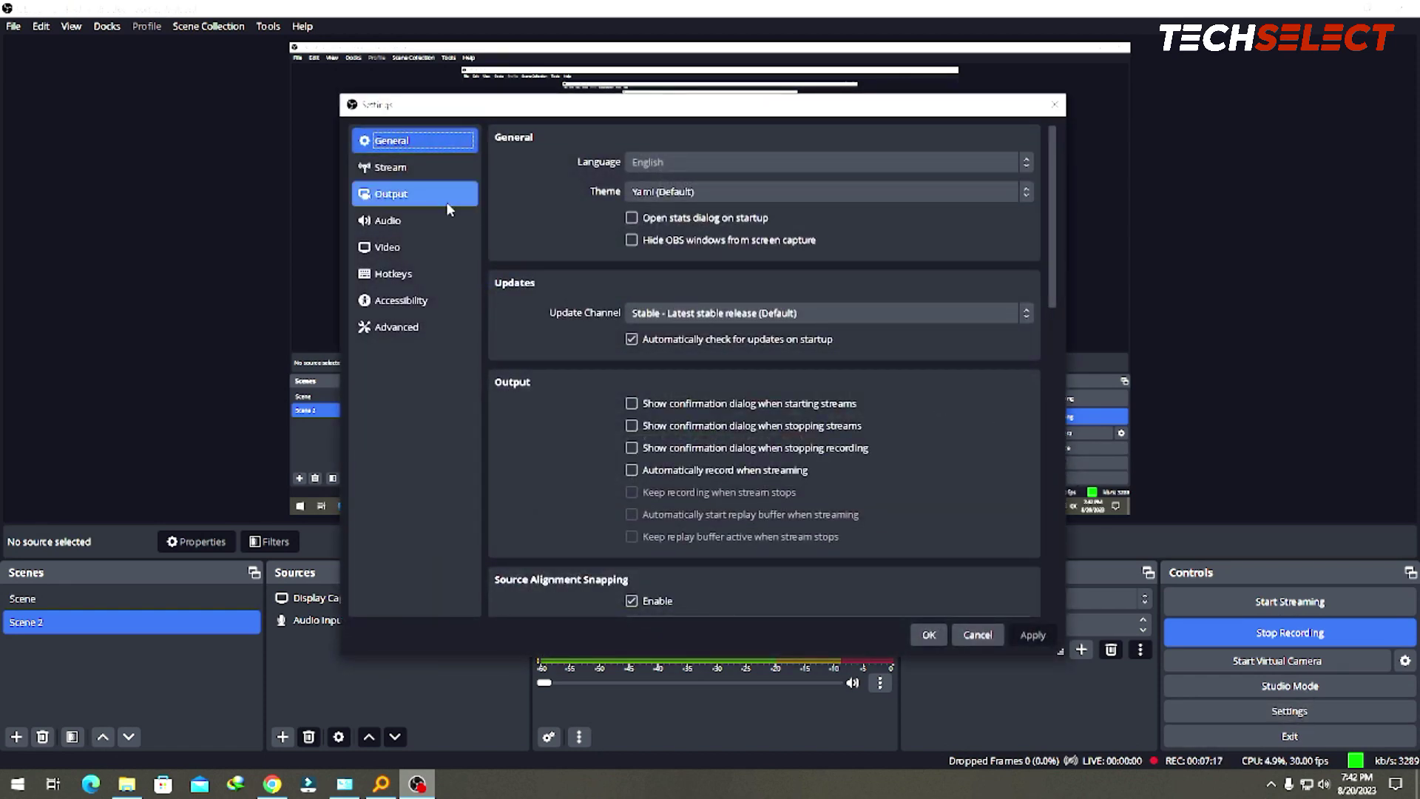
pyautogui.click(436, 170)
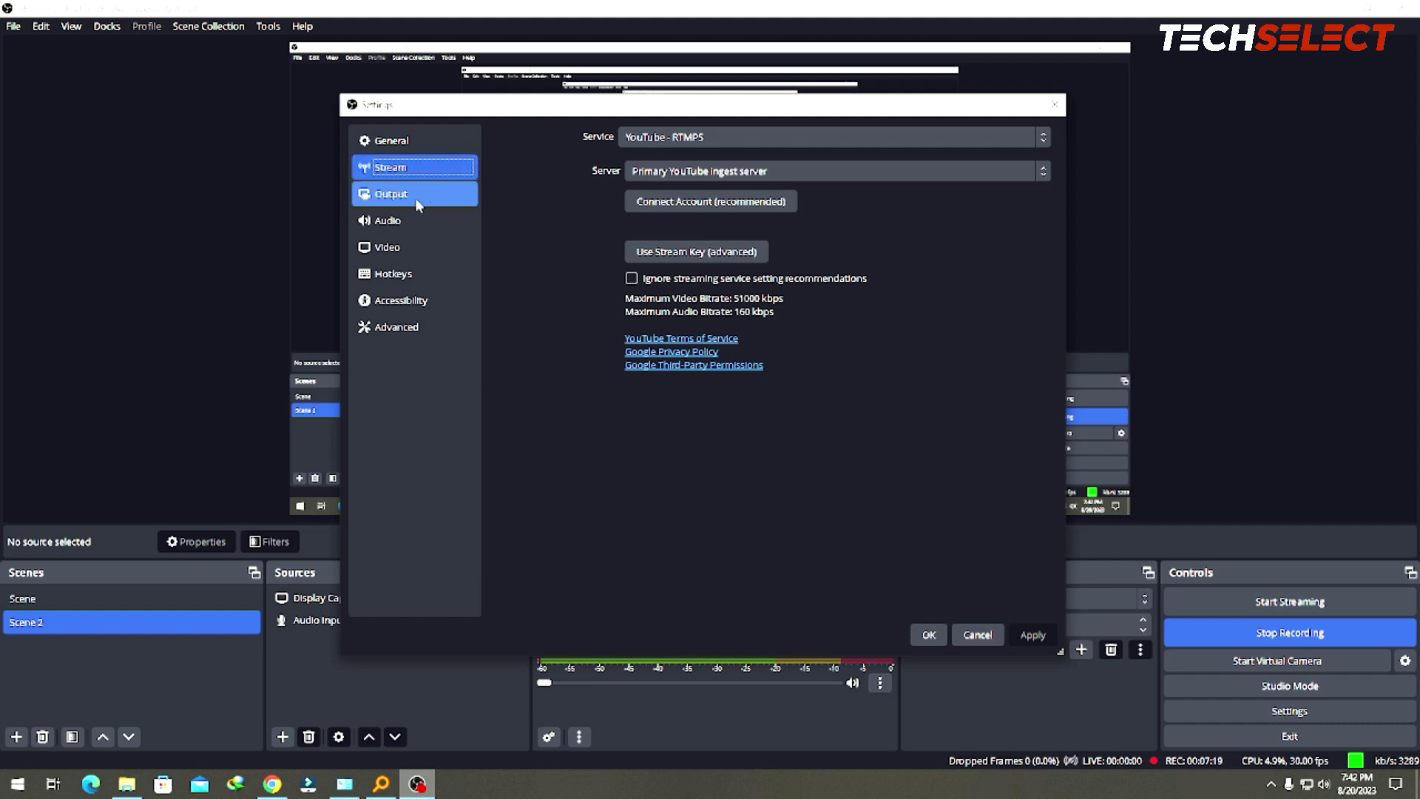
pyautogui.click(415, 196)
pyautogui.click(419, 216)
pyautogui.click(394, 201)
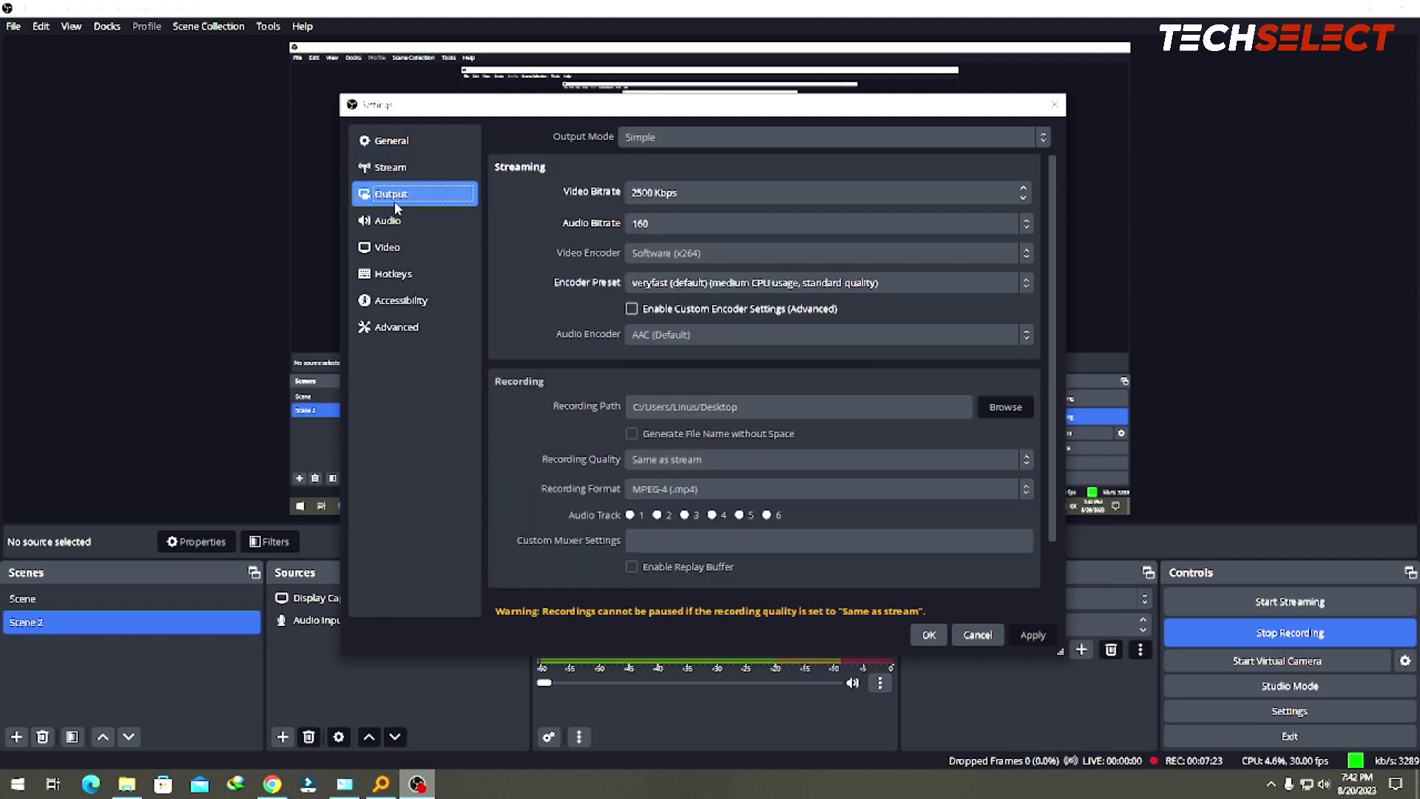
pyautogui.click(417, 170)
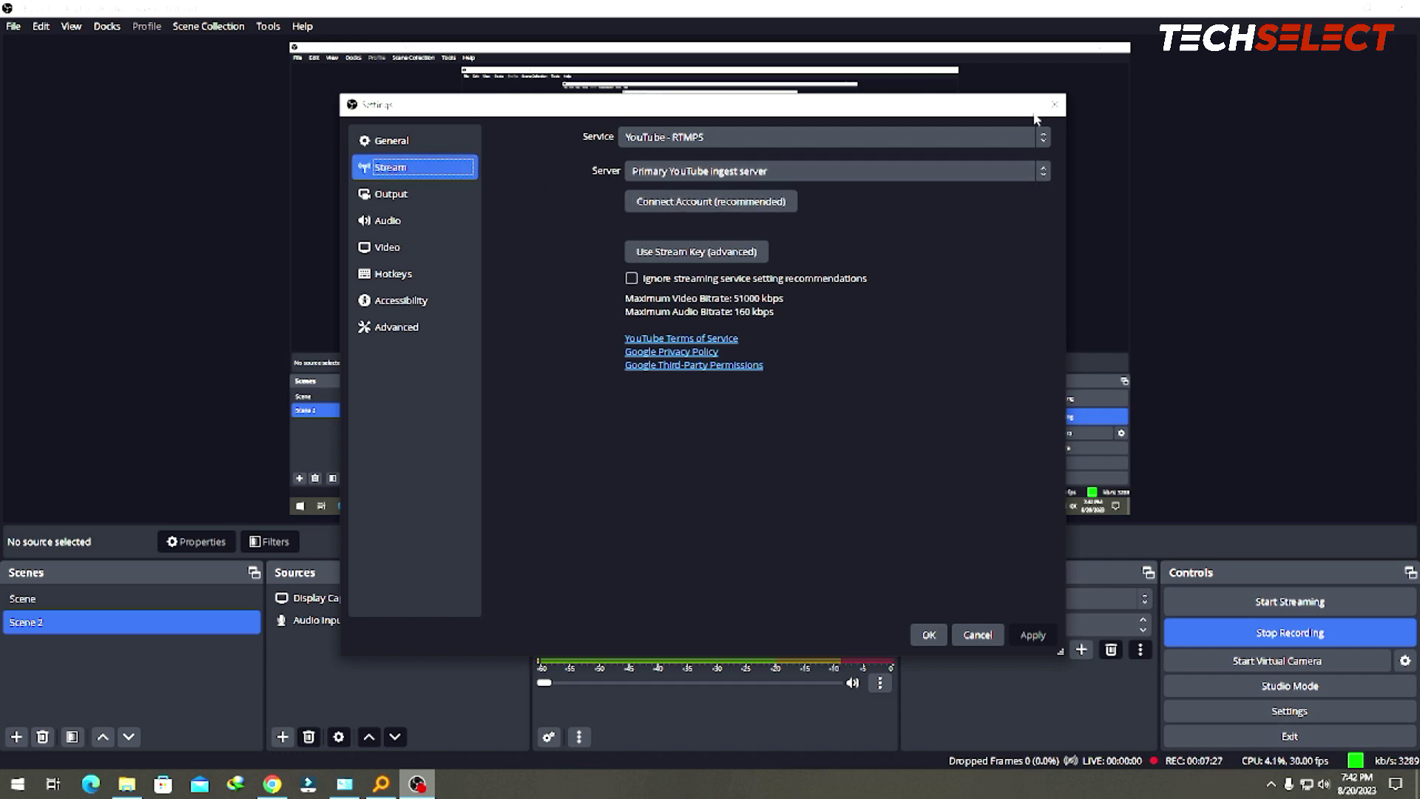
pyautogui.click(1053, 105)
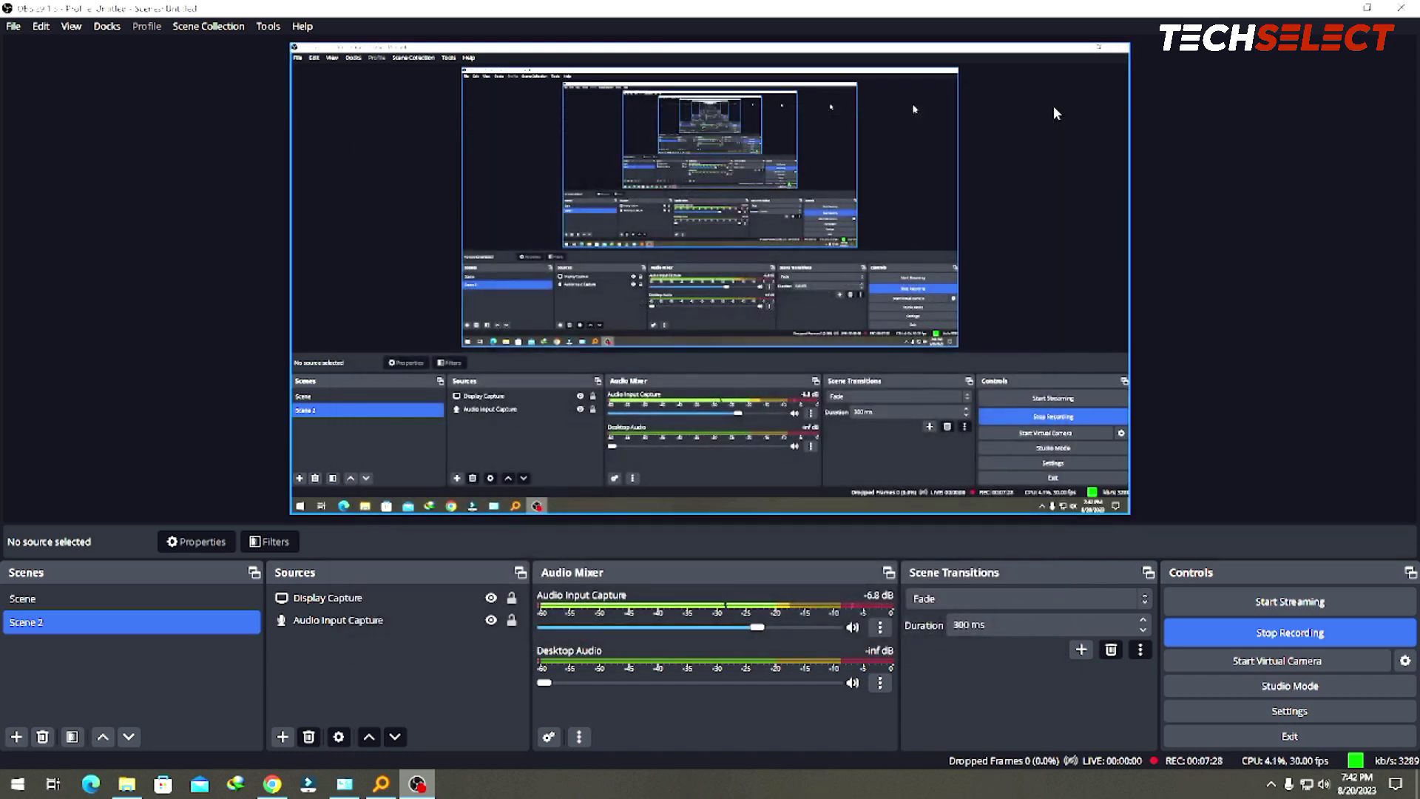
# Switch to YouTube Studio in Chrome, dismiss the congratulations message to view the stream summary, and return to OBS Studio to stop recording.
pyautogui.click(272, 783)
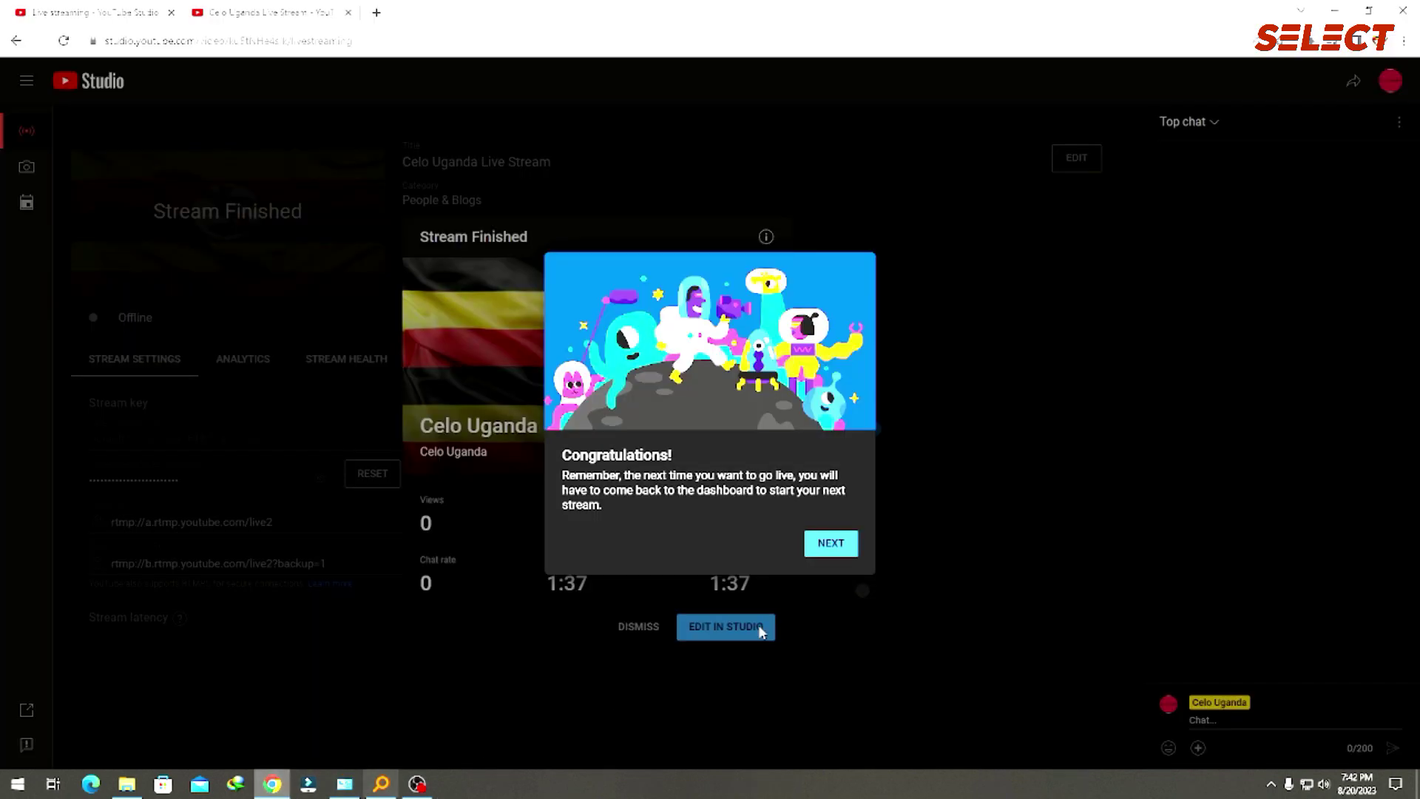
pyautogui.click(854, 548)
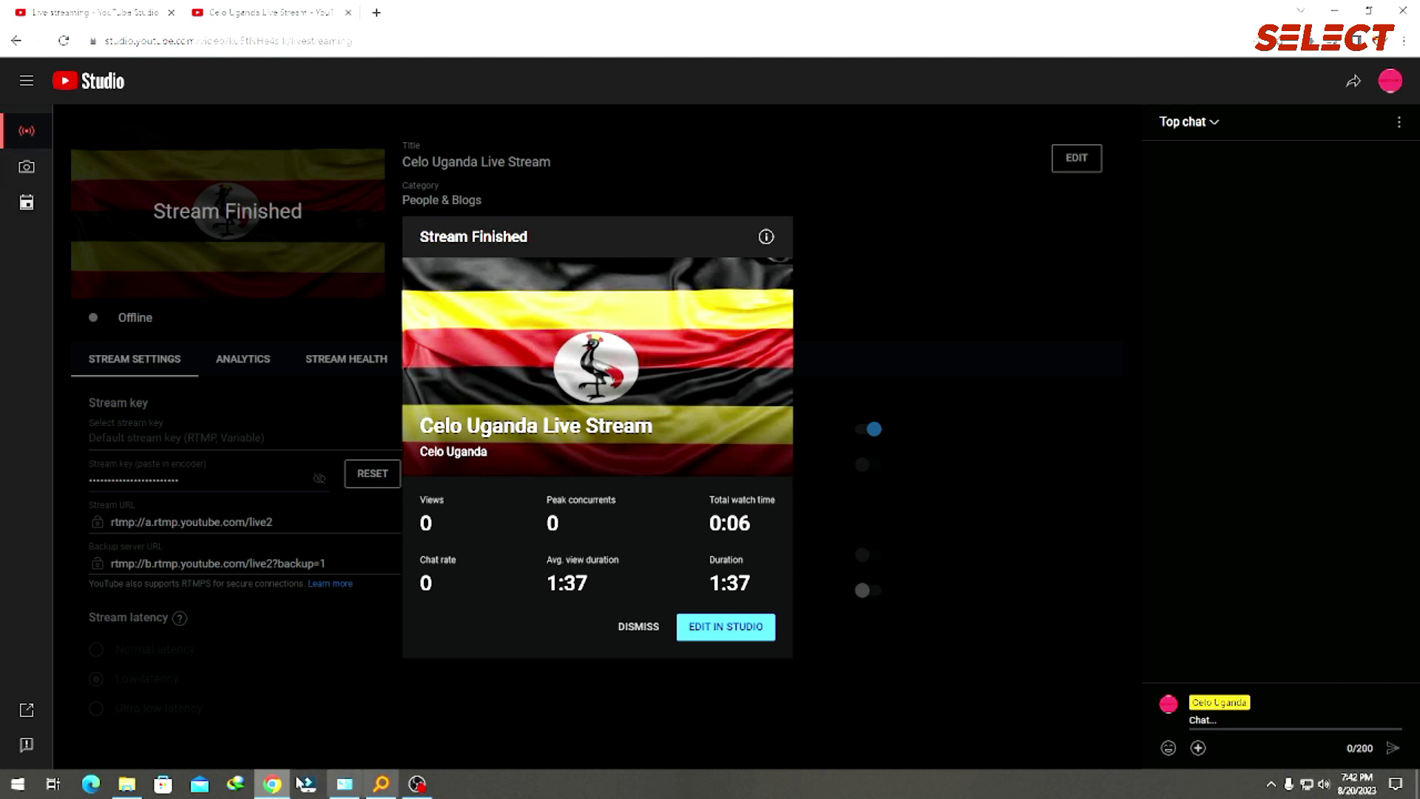
pyautogui.click(417, 784)
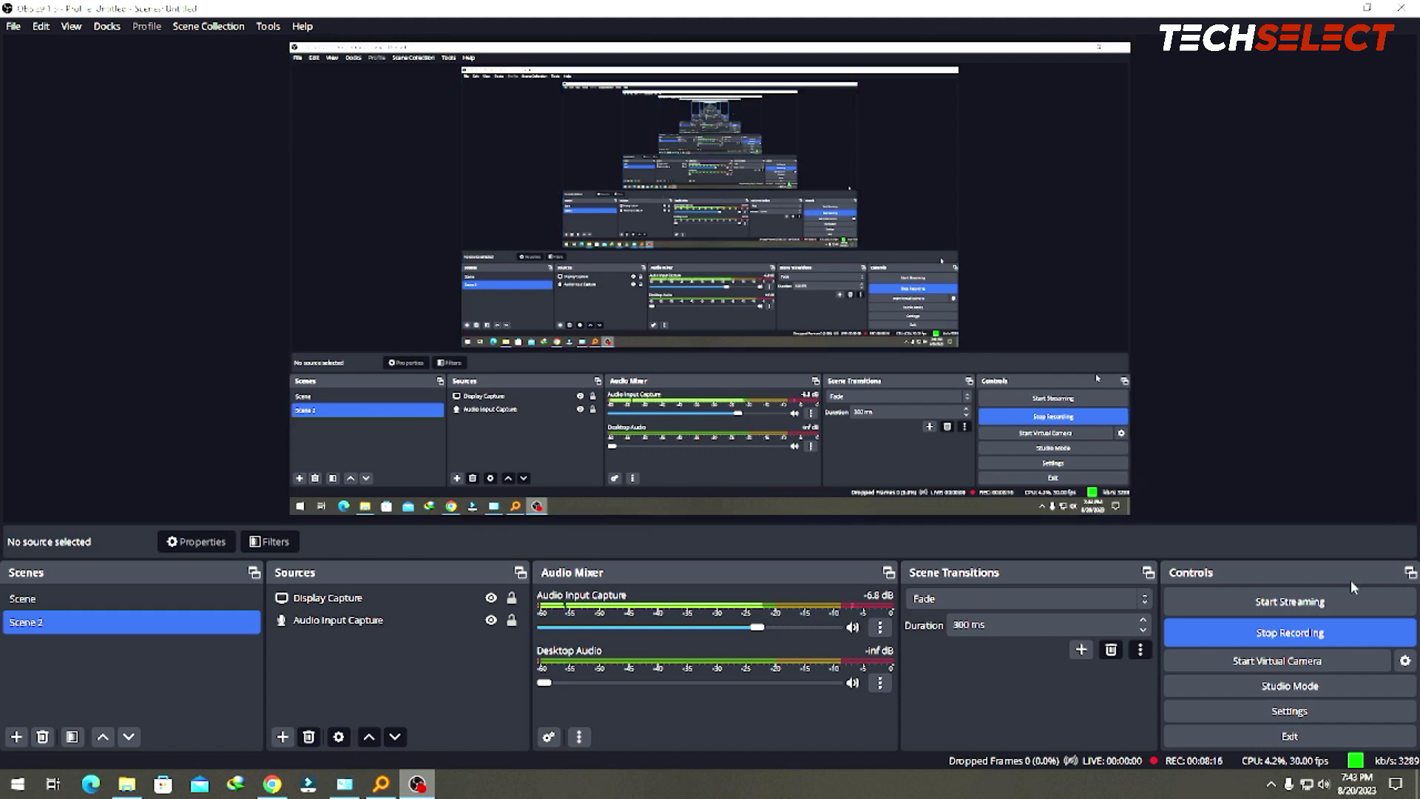
pyautogui.click(1278, 635)
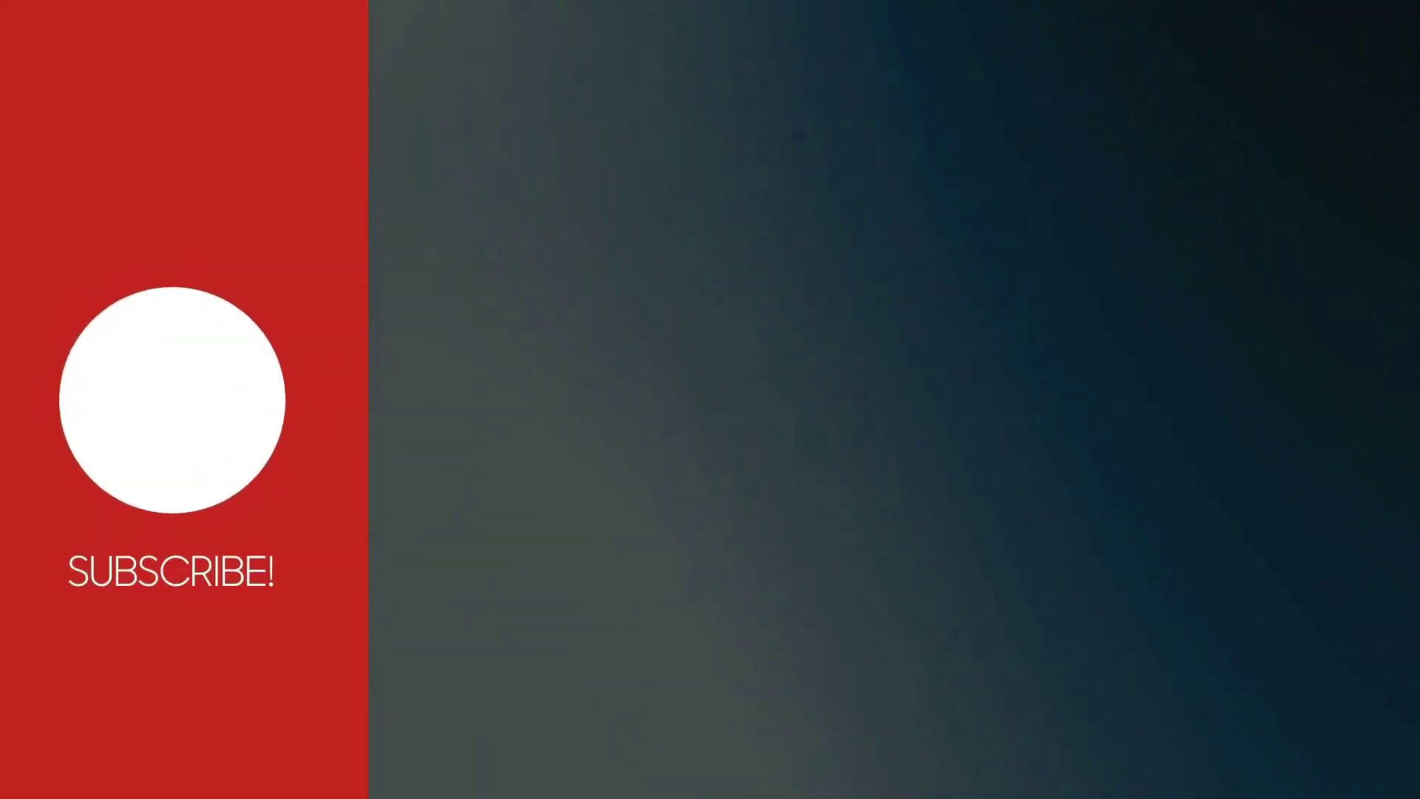